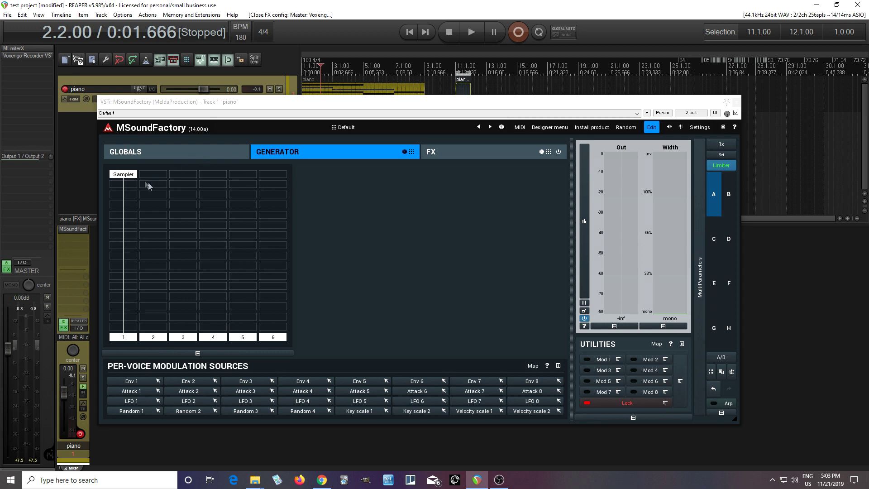
Open the Sampler module's advanced sample settings and set the playback mode to Manual.
{"action": "left_click", "coordinate": [131, 177]}
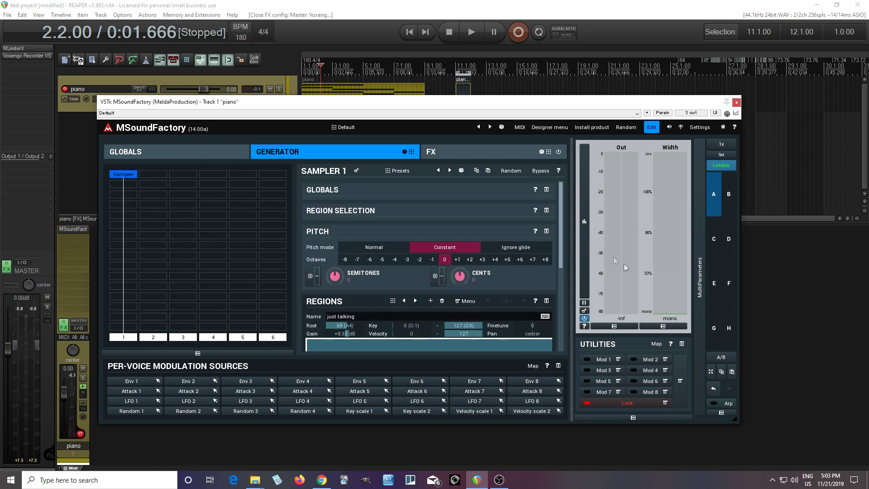
{"action": "left_click_drag", "start_coordinate": [563, 219], "coordinate": [576, 322]}
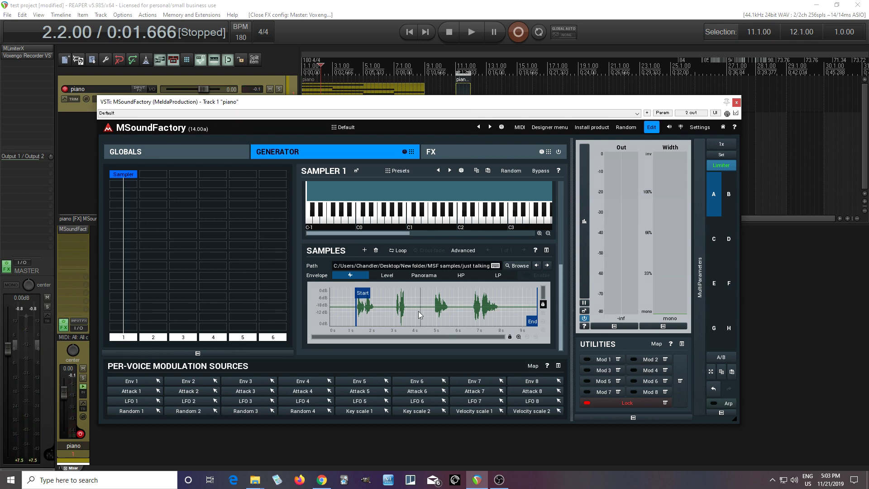
{"action": "mouse_move", "coordinate": [364, 288]}
{"action": "left_mouse_down"}
{"action": "mouse_move", "coordinate": [347, 294]}
{"action": "mouse_move", "coordinate": [364, 299]}
{"action": "left_mouse_up"}
{"action": "left_click", "coordinate": [466, 251]}
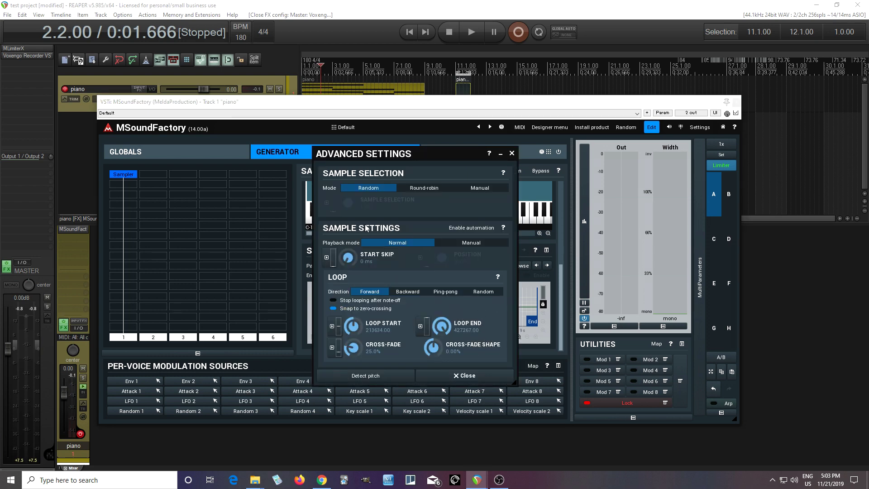
{"action": "left_click", "coordinate": [460, 245]}
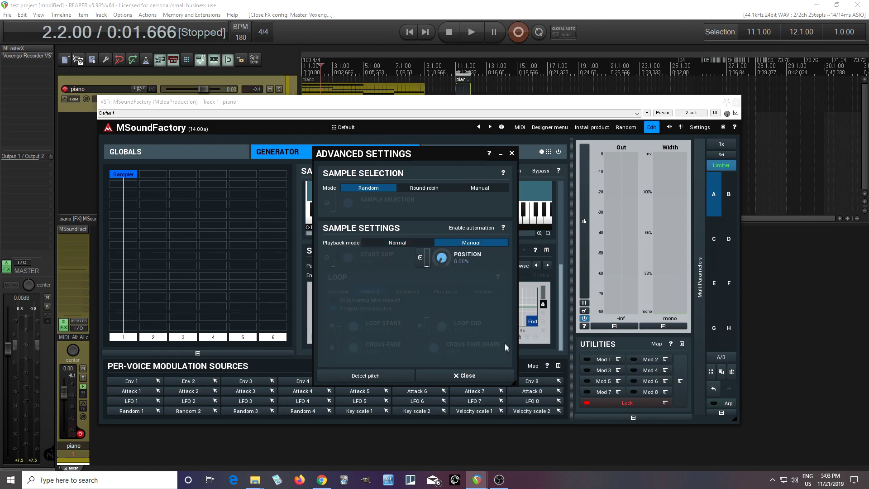
{"action": "left_click_drag", "start_coordinate": [355, 155], "coordinate": [505, 164]}
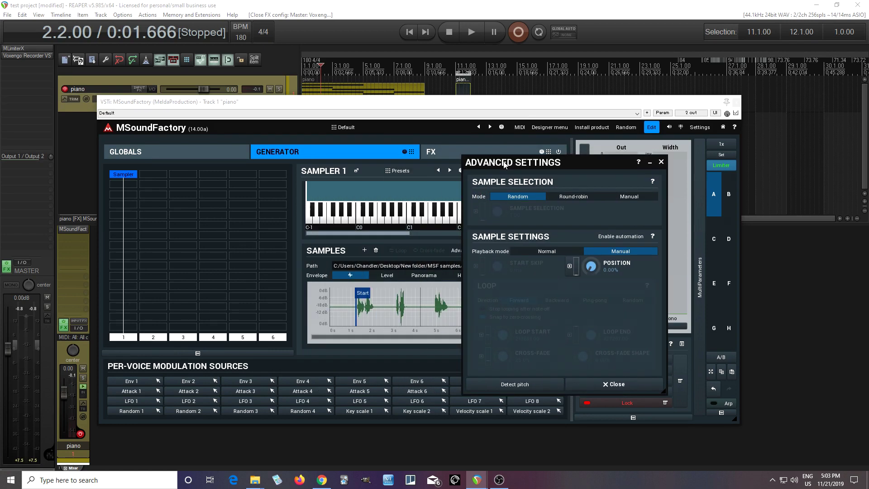
Modulate the sample's Position with Modulation wheel CC#1 at a depth of about 60.8%, leaving the advanced settings when done.
{"action": "left_click", "coordinate": [569, 268]}
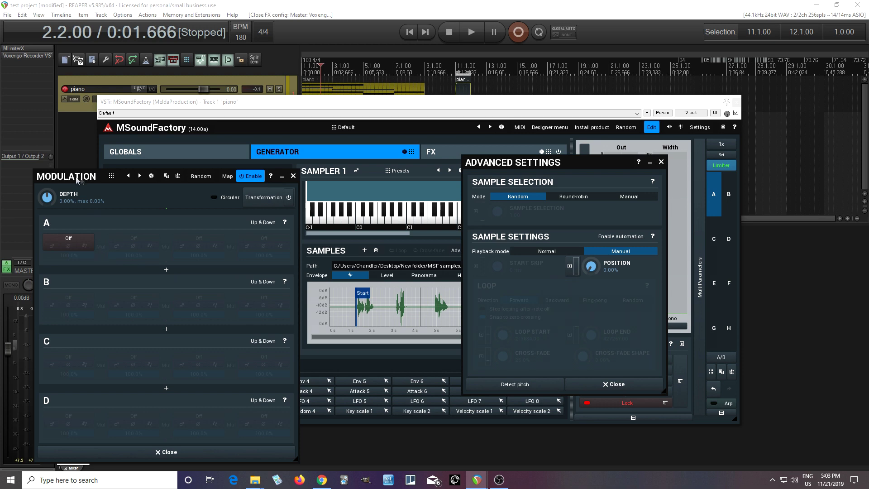
{"action": "left_click", "coordinate": [70, 236]}
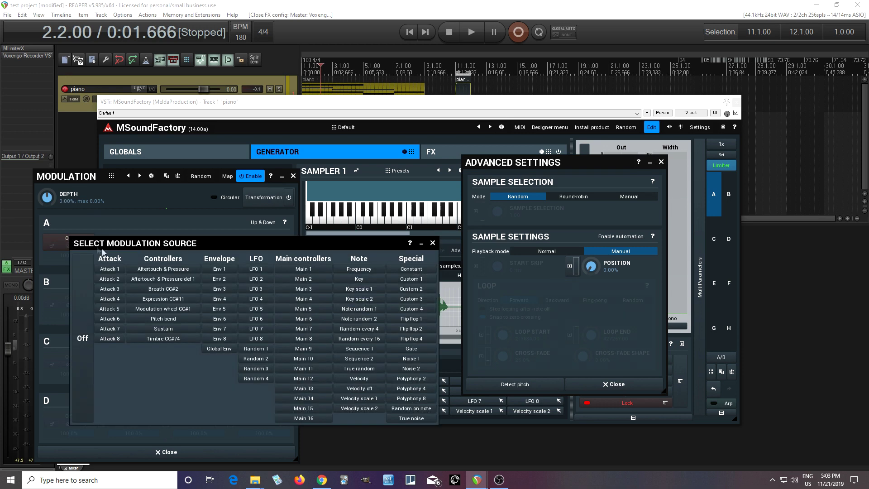
{"action": "left_click", "coordinate": [190, 311]}
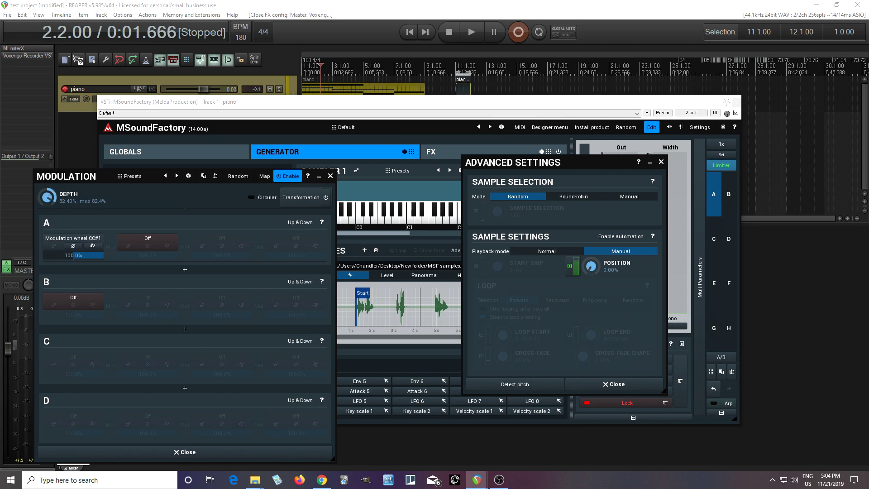
{"action": "left_click", "coordinate": [330, 176]}
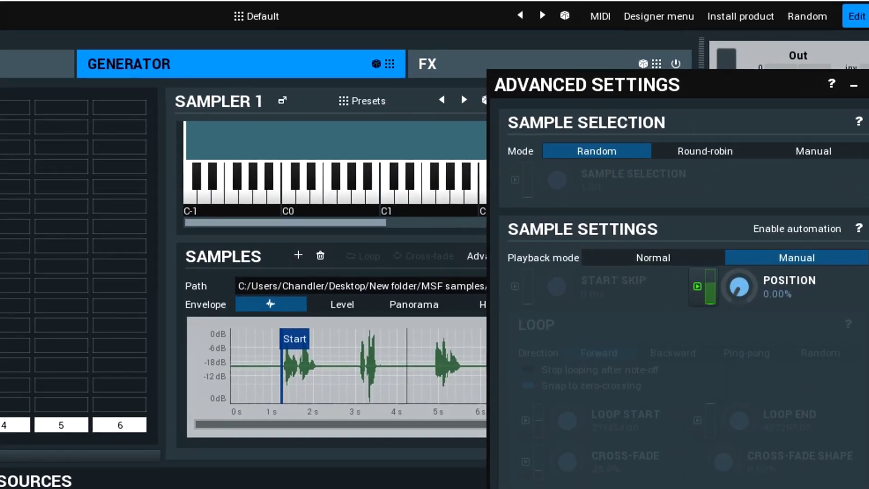
{"action": "left_click", "coordinate": [675, 435]}
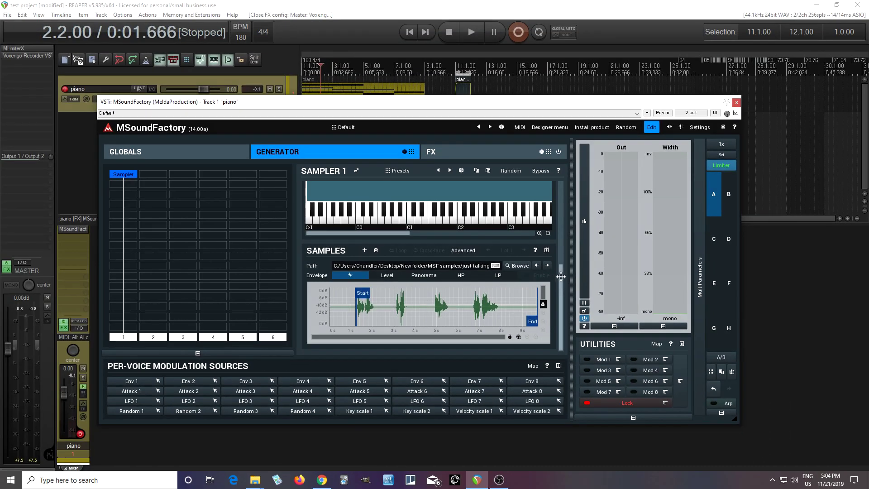
Change the Position modulation's source in row A to Env 1 and set the depth to 16.8%.
{"action": "mouse_move", "coordinate": [561, 276]}
{"action": "left_mouse_down"}
{"action": "mouse_move", "coordinate": [561, 256]}
{"action": "mouse_move", "coordinate": [560, 281]}
{"action": "left_mouse_up"}
{"action": "left_click", "coordinate": [471, 253]}
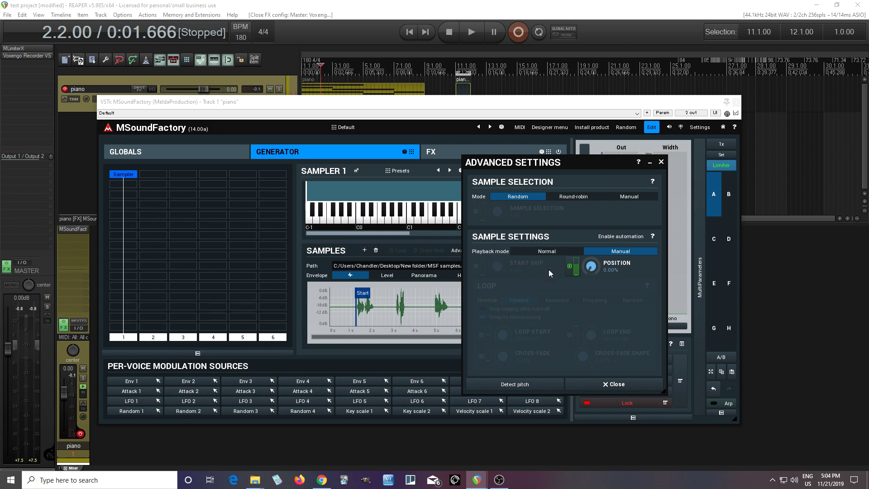
{"action": "left_click", "coordinate": [570, 274]}
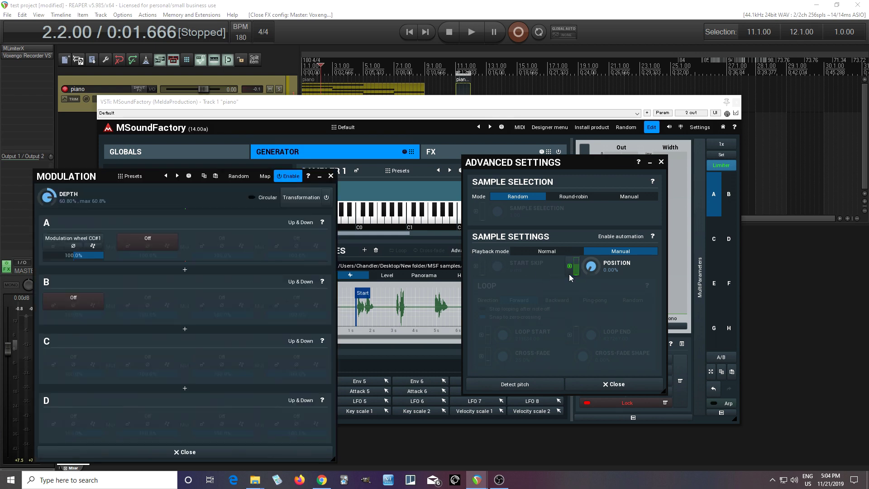
{"action": "left_click", "coordinate": [66, 241]}
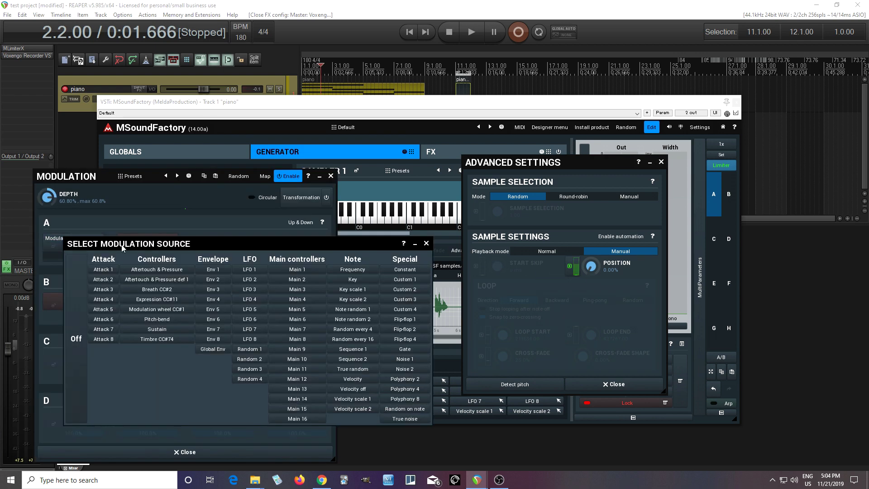
{"action": "left_click", "coordinate": [213, 270]}
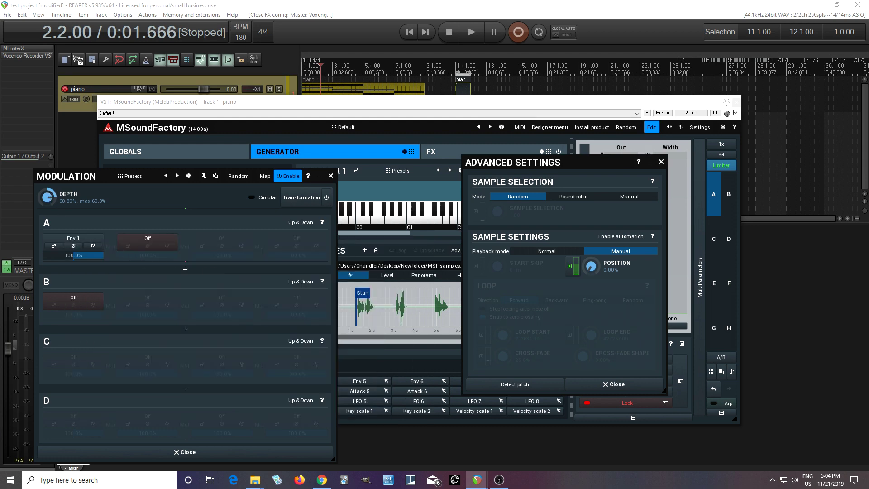
{"action": "left_click_drag", "start_coordinate": [46, 197], "coordinate": [47, 195]}
Shape Env 1 as a rising ramp with 1054 ms attack, 0.00 dB sustain and 0 ms release.
{"action": "left_click", "coordinate": [53, 246]}
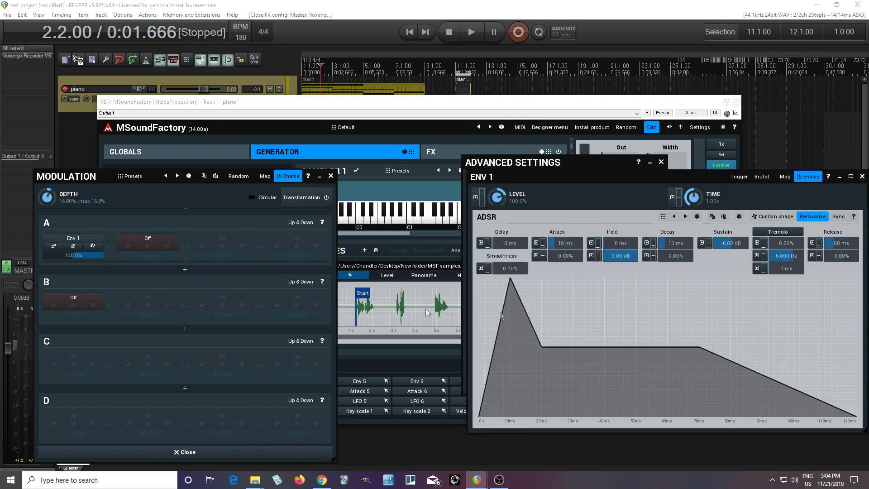
{"action": "left_click_drag", "start_coordinate": [569, 243], "coordinate": [570, 206]}
{"action": "left_click_drag", "start_coordinate": [742, 245], "coordinate": [741, 231]}
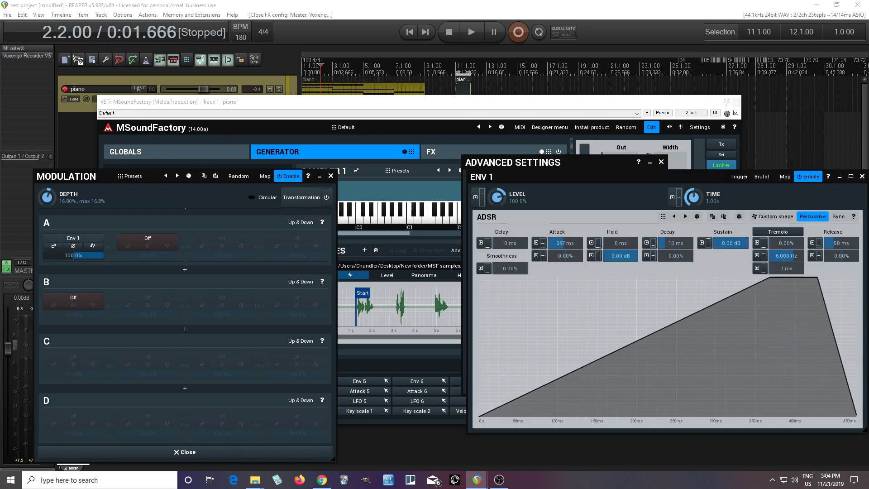
{"action": "left_click_drag", "start_coordinate": [842, 243], "coordinate": [841, 263]}
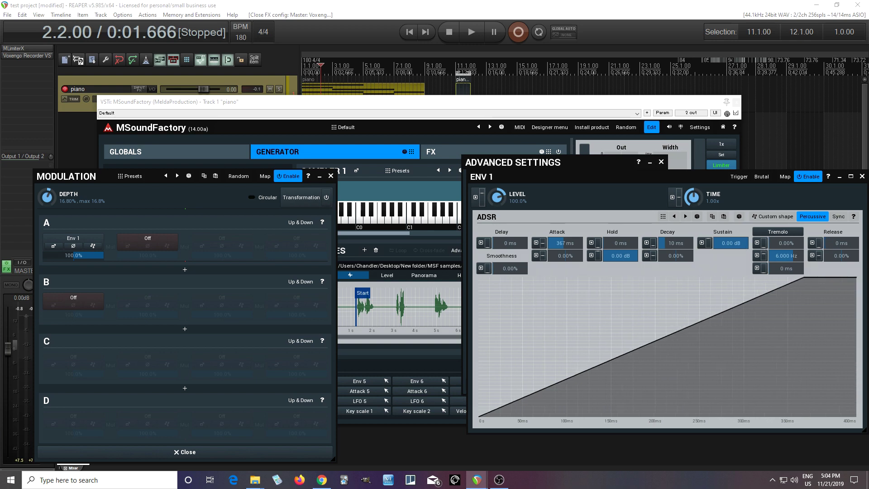
{"action": "left_click_drag", "start_coordinate": [569, 244], "coordinate": [570, 214]}
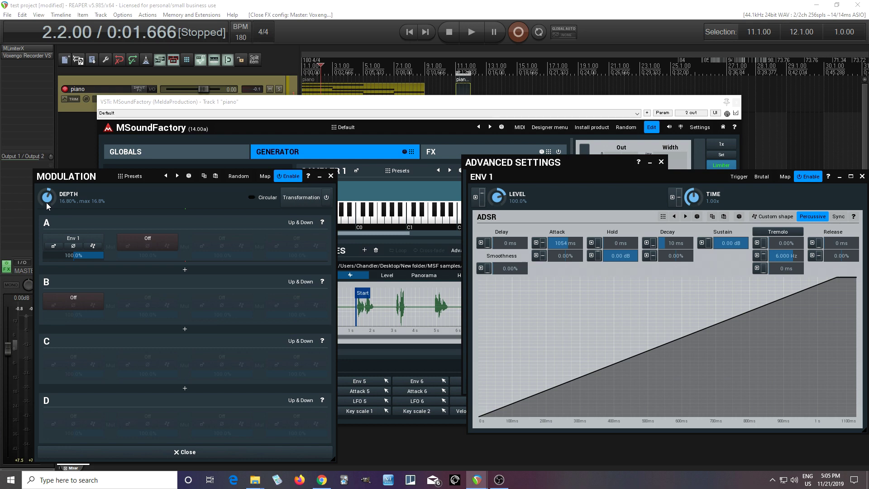
Set the Position modulation depth to 11.2% and Env 1's attack to 1025 ms.
{"action": "left_click_drag", "start_coordinate": [46, 197], "coordinate": [46, 192]}
{"action": "left_click_drag", "start_coordinate": [46, 192], "coordinate": [46, 203]}
{"action": "mouse_move", "coordinate": [562, 243]}
{"action": "left_mouse_down"}
{"action": "mouse_move", "coordinate": [562, 253]}
{"action": "mouse_move", "coordinate": [562, 233]}
{"action": "left_mouse_up"}
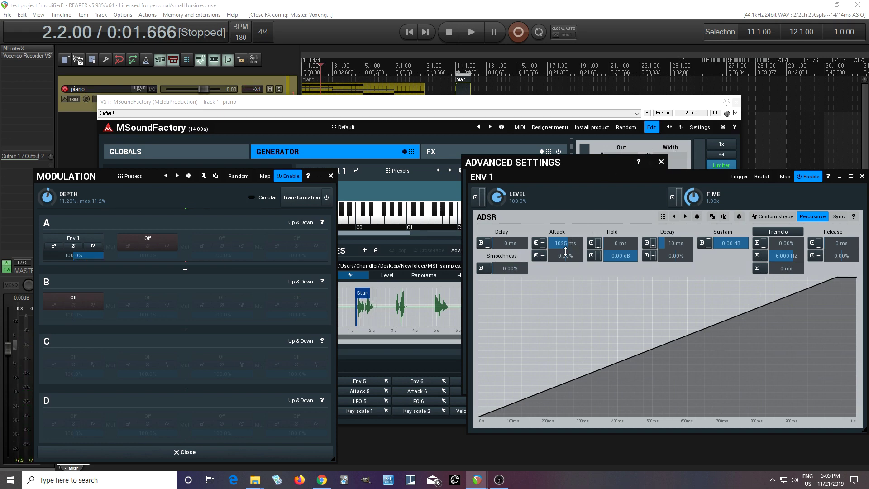
Turn Env 1 into a falling ramp with 0 ms attack, silent sustain and 1084 ms decay.
{"action": "left_click_drag", "start_coordinate": [567, 244], "coordinate": [568, 263]}
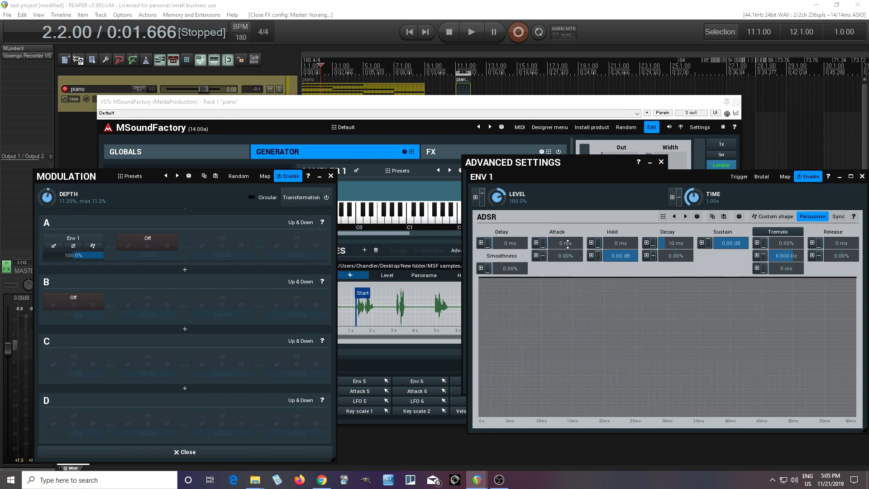
{"action": "left_click_drag", "start_coordinate": [726, 244], "coordinate": [727, 281]}
{"action": "left_click_drag", "start_coordinate": [674, 243], "coordinate": [675, 216]}
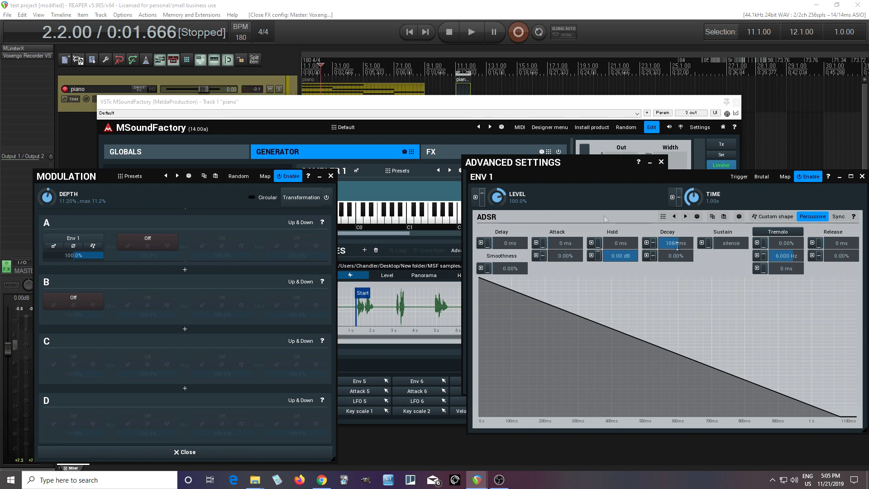
Make Env 1 a rising ramp with 1195 ms attack, 0 ms decay and 0.00 dB sustain, and close the envelope editor.
{"action": "left_click_drag", "start_coordinate": [561, 243], "coordinate": [561, 189]}
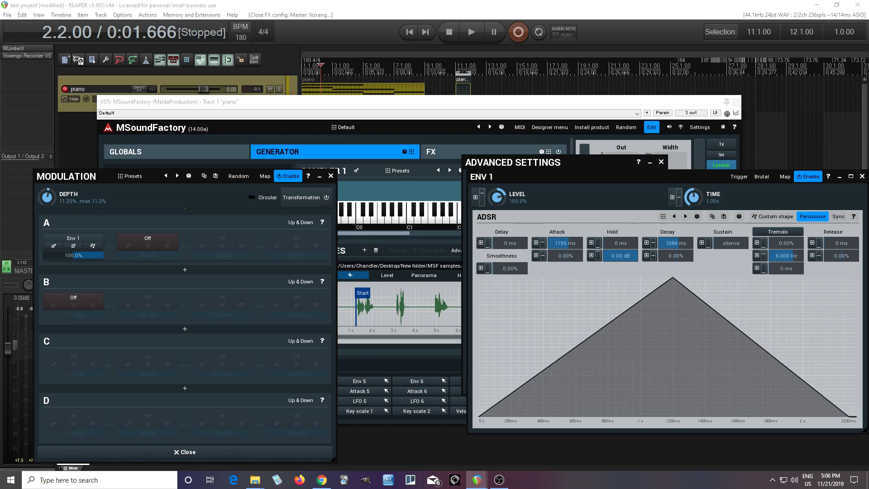
{"action": "double_click", "coordinate": [679, 244]}
{"action": "left_click_drag", "start_coordinate": [715, 241], "coordinate": [714, 199]}
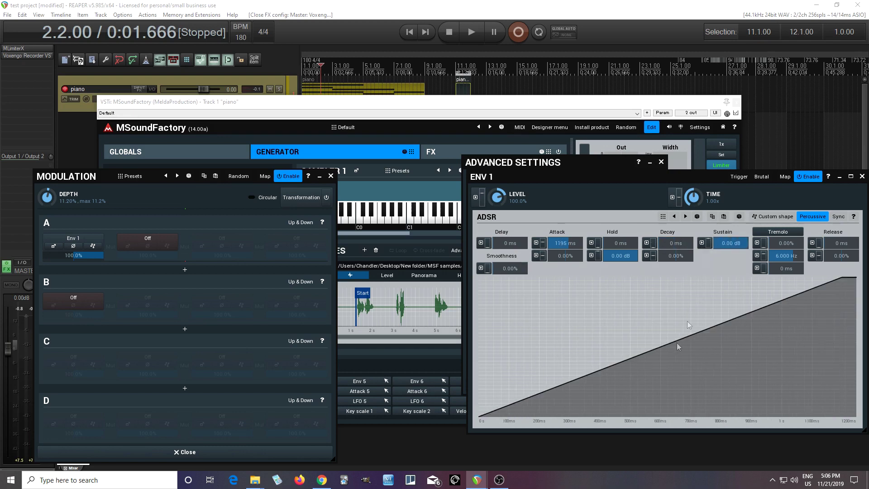
{"action": "left_click", "coordinate": [862, 177]}
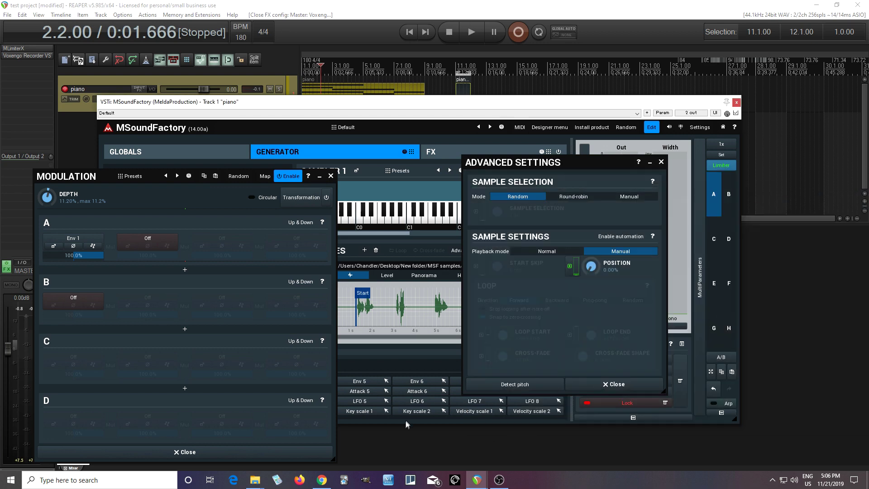
Set the Position modulation depth to 28.8% and close the sampler's advanced settings.
{"action": "left_click", "coordinate": [615, 384]}
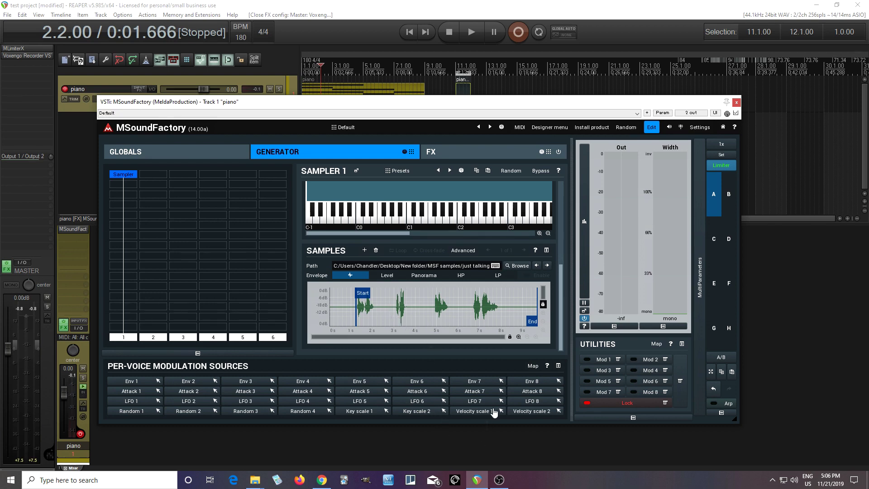
{"action": "left_click", "coordinate": [465, 251]}
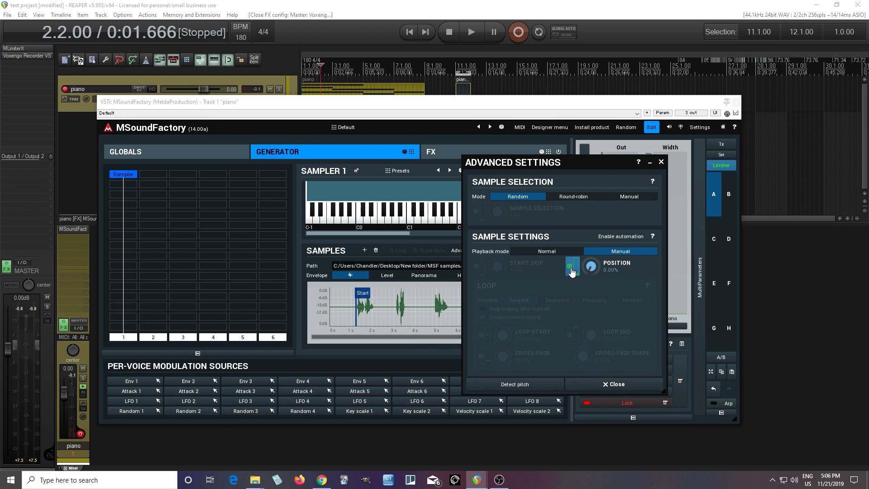
{"action": "left_click", "coordinate": [570, 266]}
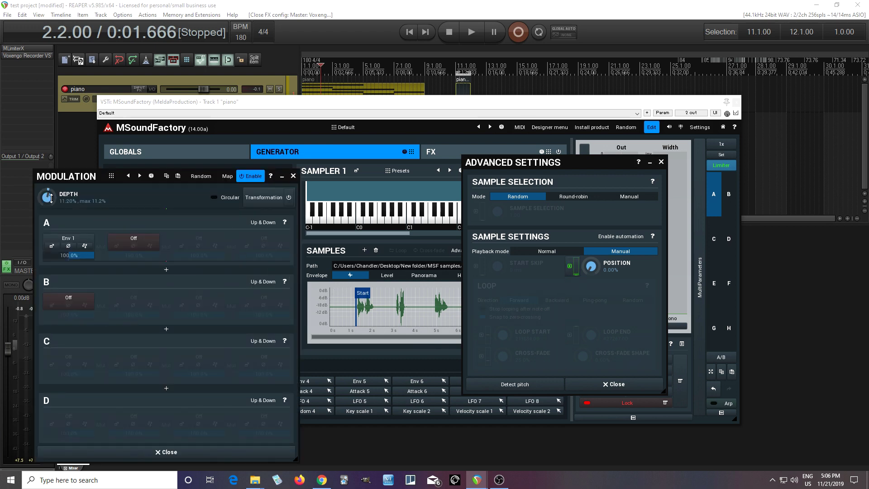
{"action": "left_click_drag", "start_coordinate": [47, 197], "coordinate": [46, 190]}
{"action": "left_click", "coordinate": [598, 383]}
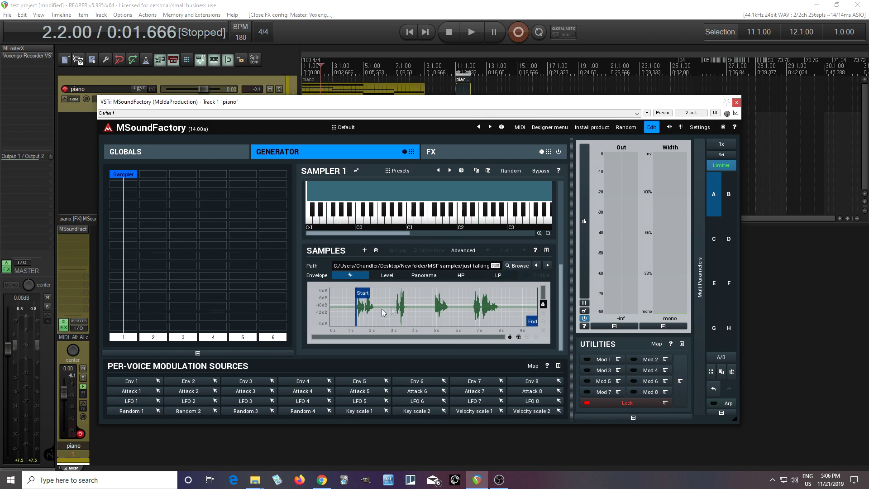
In row B of the Position modulation, add Constant at 76% multiplied by Flip-flop 1 at 100%.
{"action": "left_click", "coordinate": [463, 250]}
{"action": "left_click", "coordinate": [569, 266]}
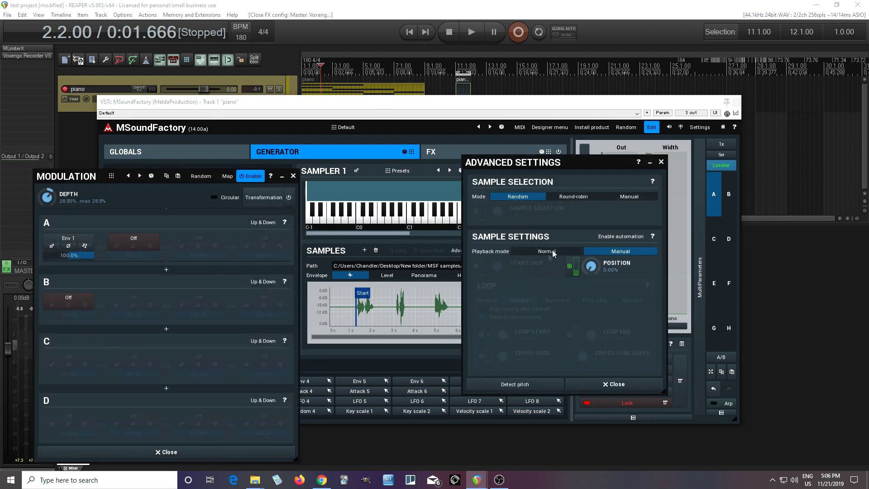
{"action": "left_click_drag", "start_coordinate": [80, 176], "coordinate": [108, 158]}
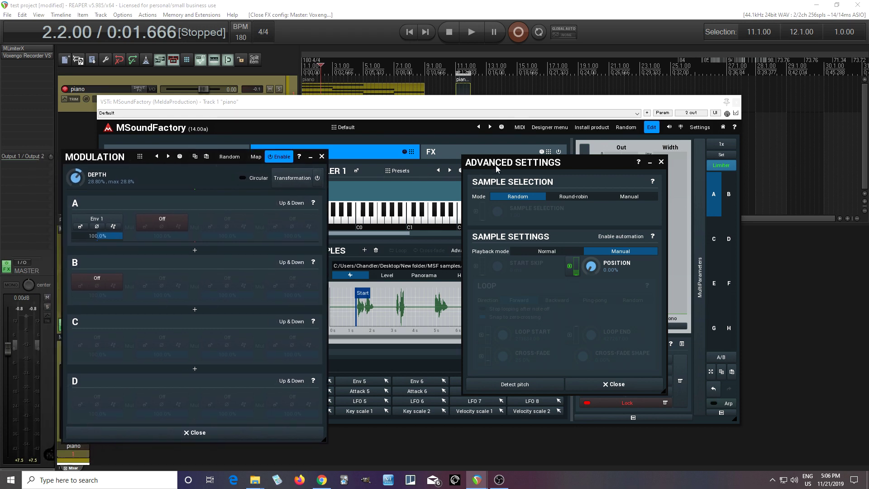
{"action": "left_click_drag", "start_coordinate": [497, 168], "coordinate": [627, 169]}
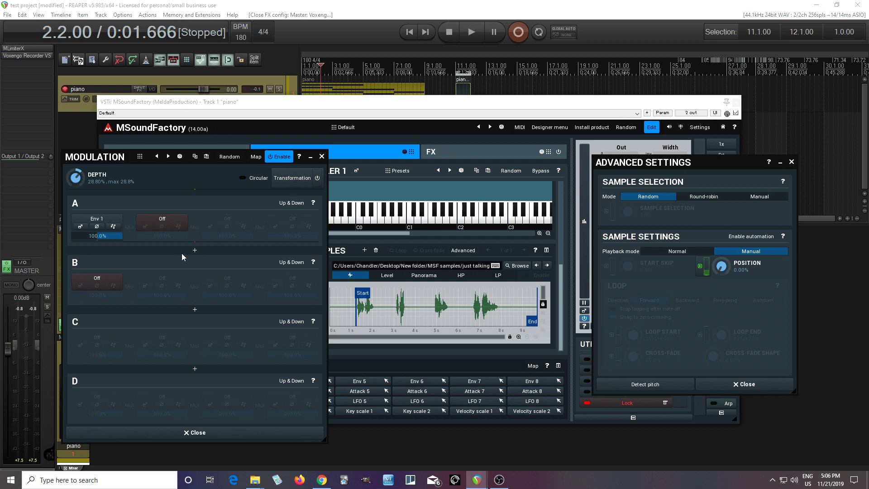
{"action": "left_click", "coordinate": [116, 278]}
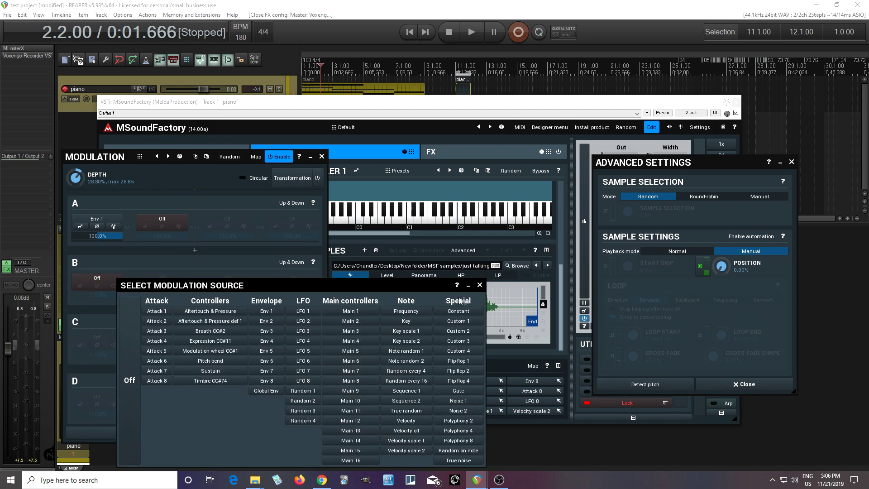
{"action": "left_click", "coordinate": [465, 313]}
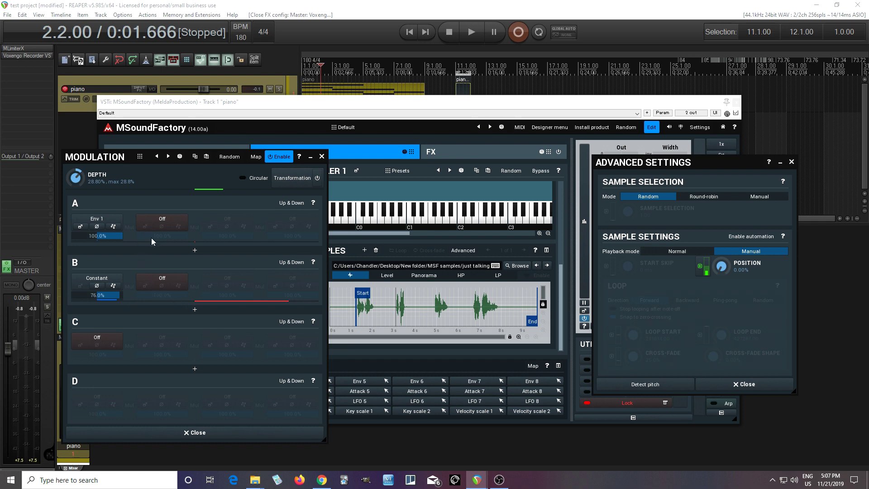
{"action": "left_click", "coordinate": [152, 284]}
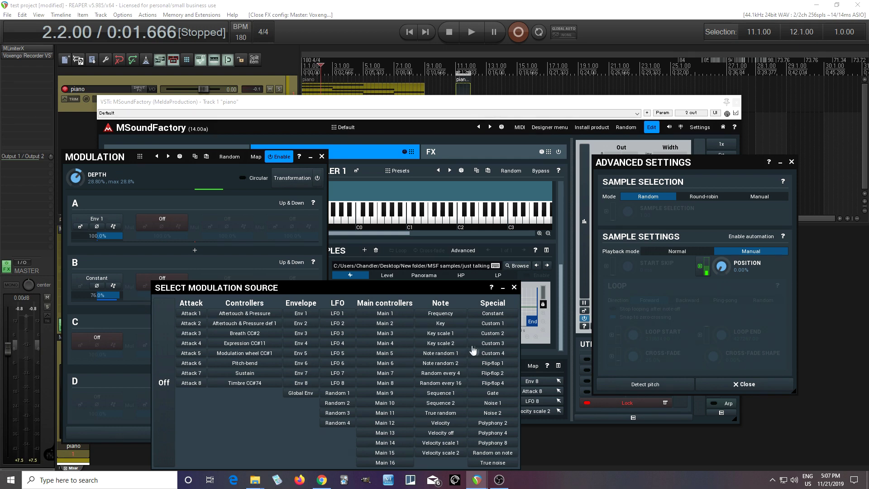
{"action": "left_click", "coordinate": [492, 363]}
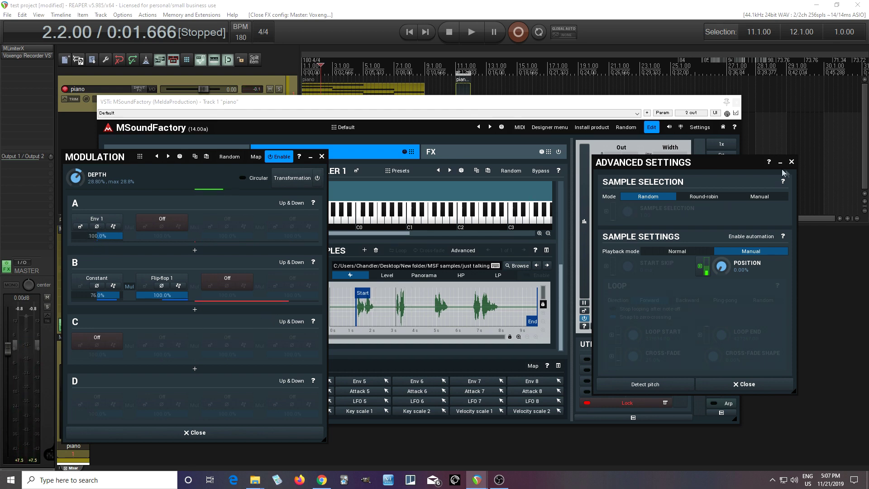
Open the Env 1 editor from row A of the Position modulation and set the attack to 2456 ms.
{"action": "left_click", "coordinate": [81, 227]}
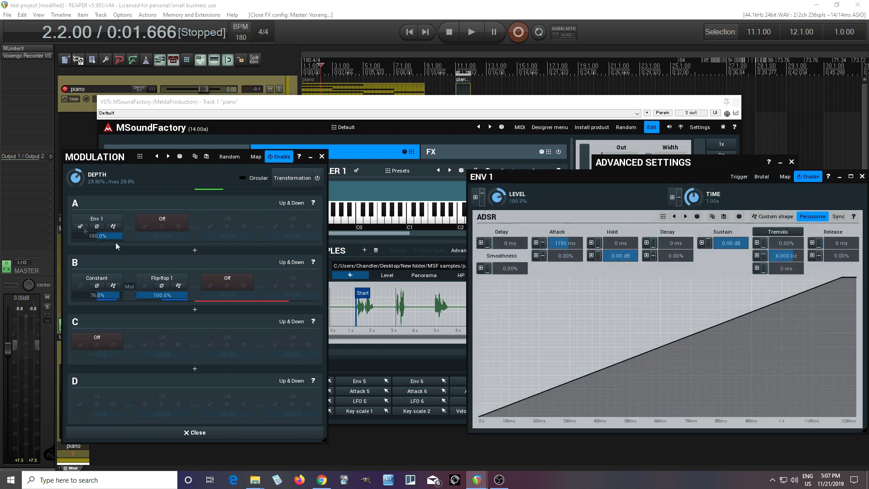
{"action": "left_click_drag", "start_coordinate": [537, 181], "coordinate": [415, 179]}
{"action": "left_click_drag", "start_coordinate": [456, 244], "coordinate": [456, 180]}
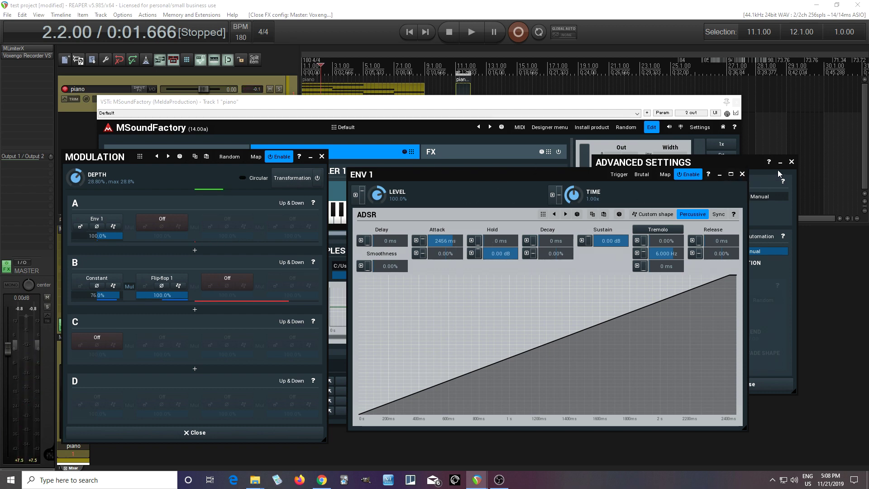
Modulate Env 1's attack with Note random 1 at 9.60% depth, and close the envelope editor and advanced settings.
{"action": "left_click", "coordinate": [416, 242]}
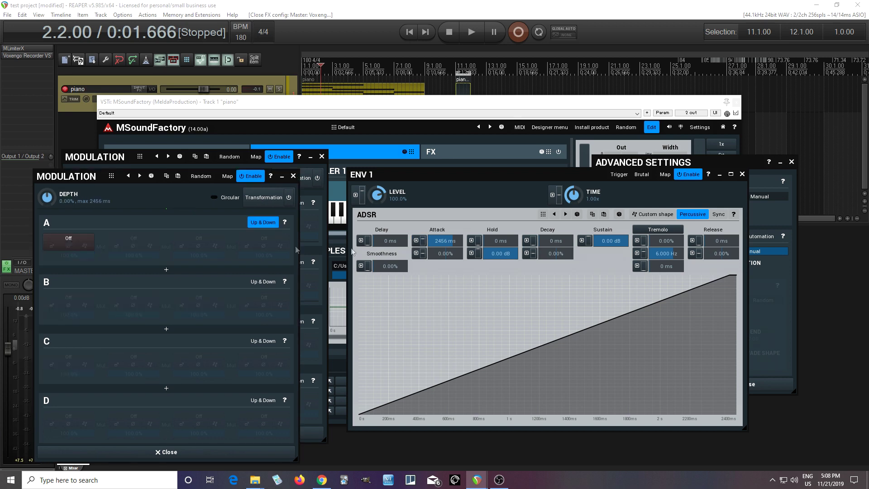
{"action": "left_click", "coordinate": [64, 243]}
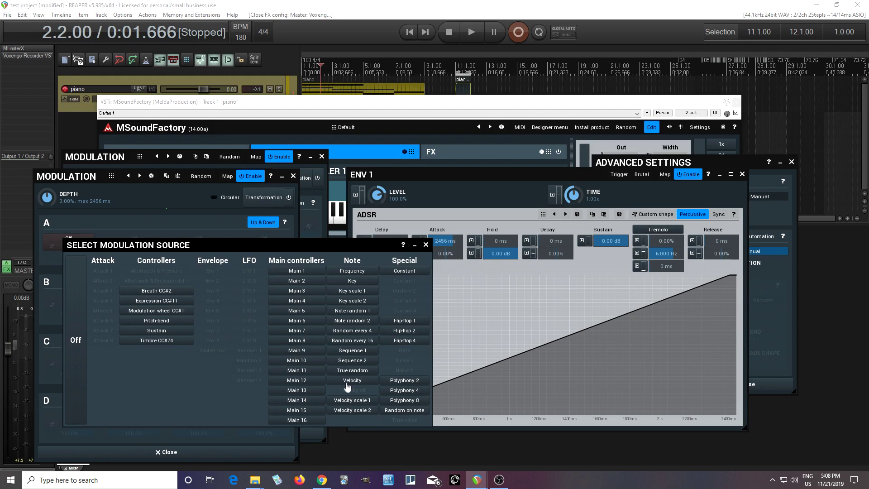
{"action": "left_click", "coordinate": [365, 312]}
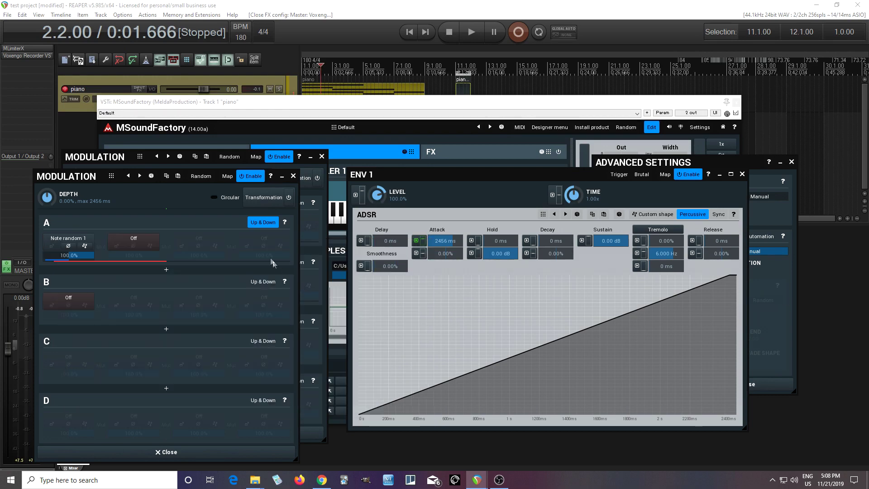
{"action": "left_click_drag", "start_coordinate": [47, 197], "coordinate": [47, 188]}
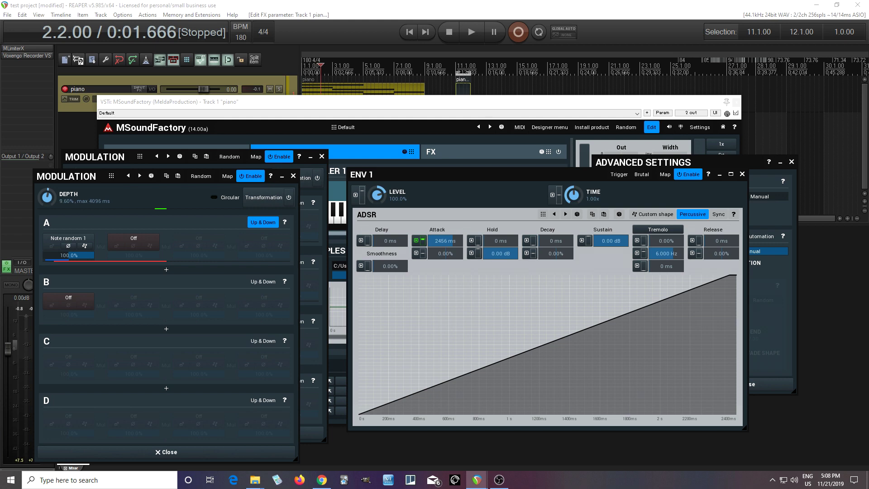
{"action": "left_click", "coordinate": [293, 176]}
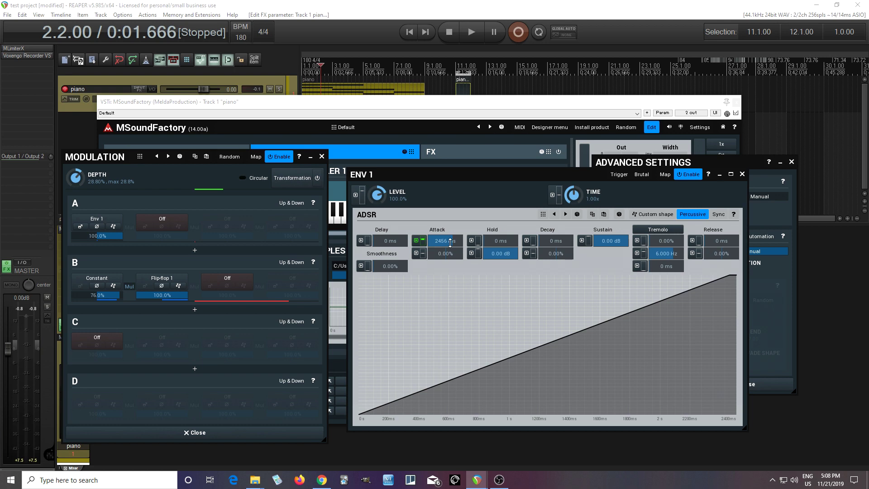
{"action": "left_click", "coordinate": [742, 174]}
{"action": "left_click", "coordinate": [724, 385]}
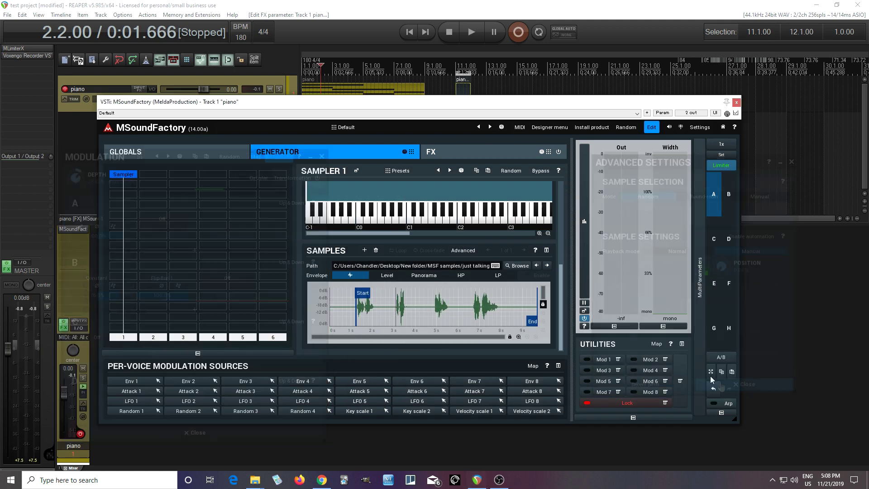
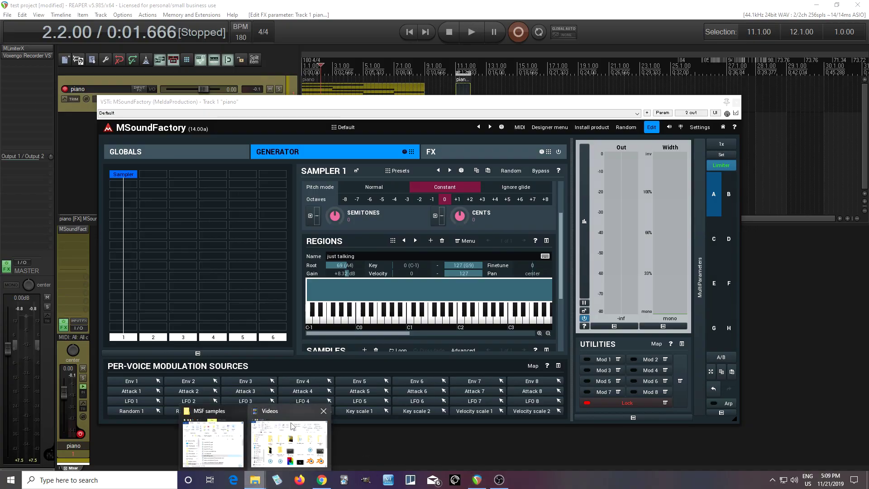
Import just talking.wav from the MSF samples folder into the selected region as an additional sample.
{"action": "left_click", "coordinate": [206, 415]}
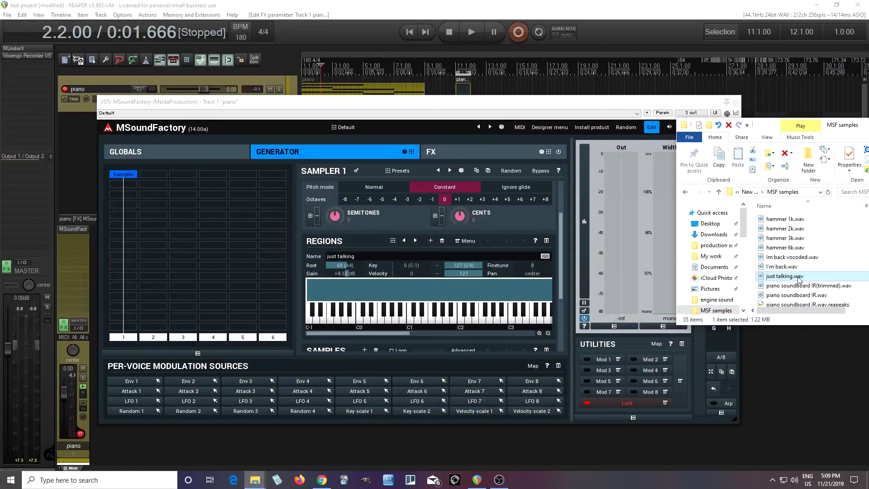
{"action": "left_click_drag", "start_coordinate": [799, 279], "coordinate": [463, 290]}
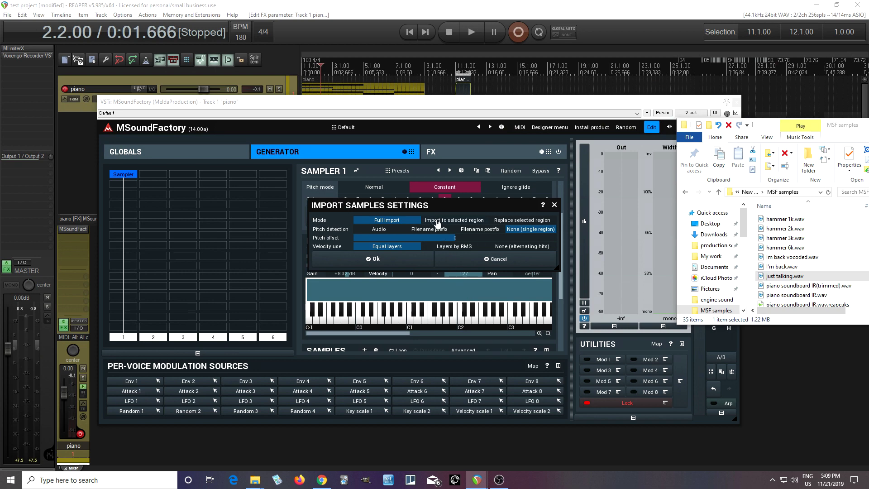
{"action": "left_click", "coordinate": [442, 222]}
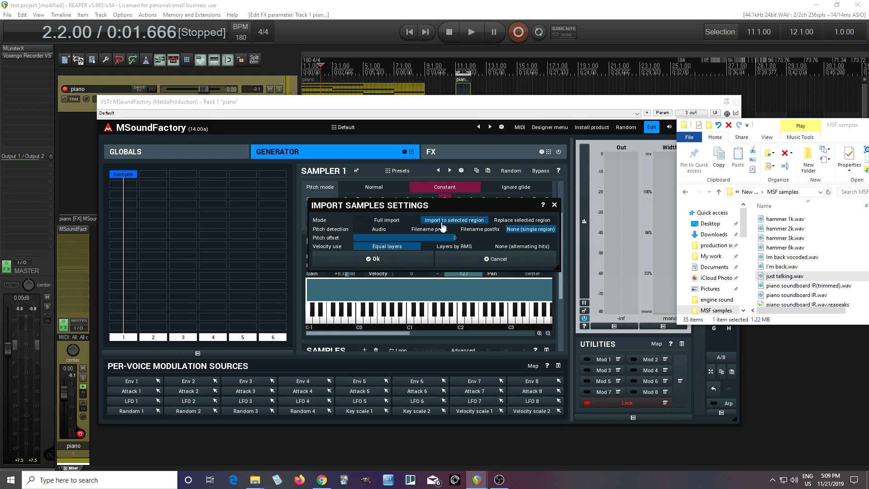
{"action": "left_click", "coordinate": [410, 263]}
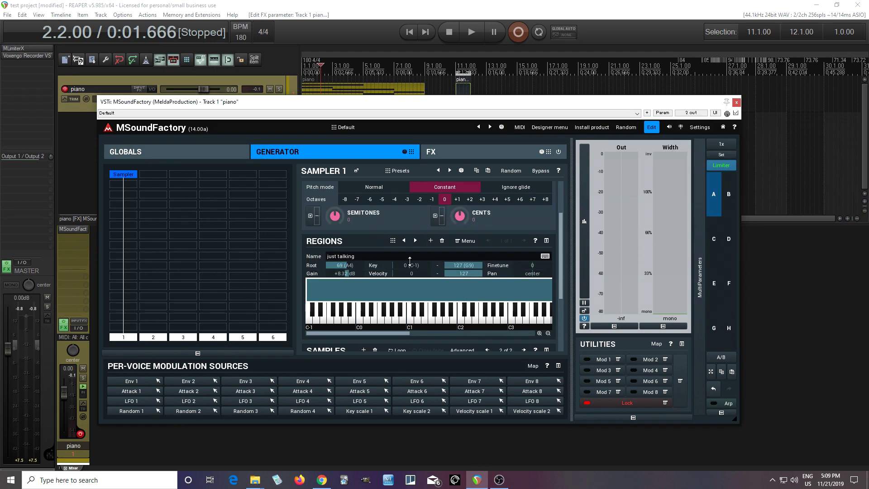
Trim the second sample to its second speech burst, starting at about 3 s, and end the first sample at about 2512 ms.
{"action": "left_click_drag", "start_coordinate": [562, 246], "coordinate": [563, 302]}
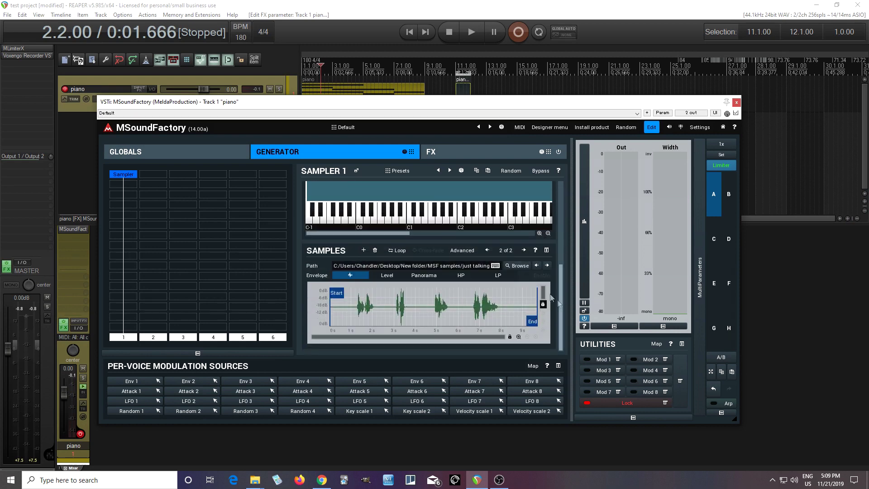
{"action": "left_click", "coordinate": [487, 250]}
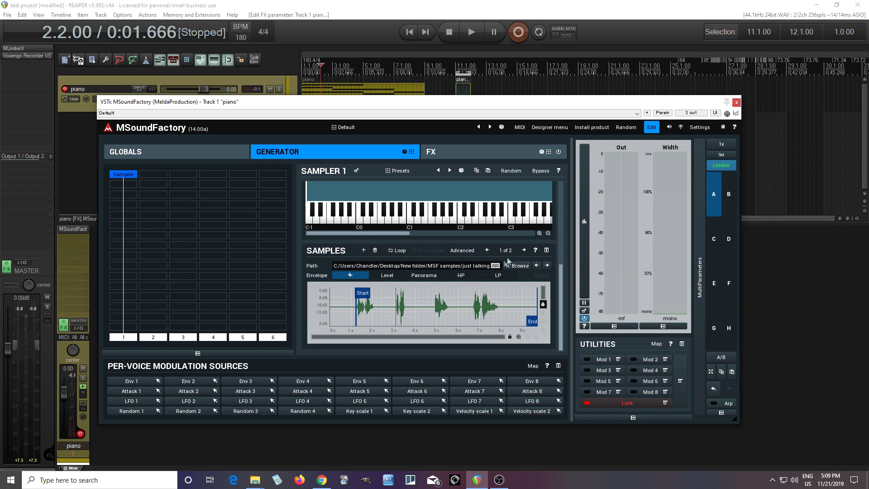
{"action": "left_click", "coordinate": [525, 250]}
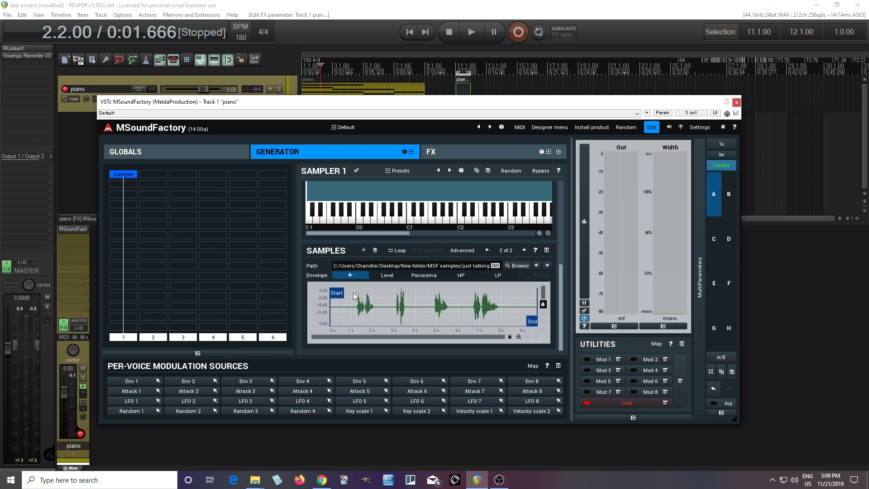
{"action": "left_click_drag", "start_coordinate": [365, 293], "coordinate": [401, 292]}
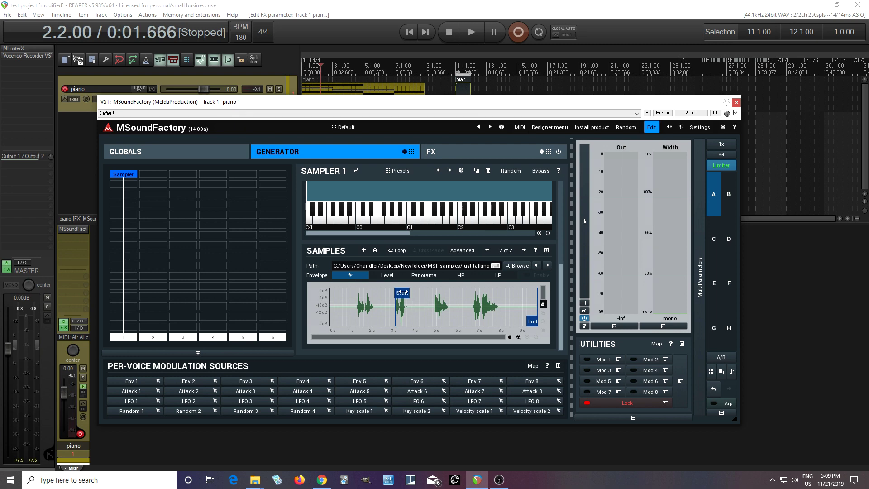
{"action": "left_click_drag", "start_coordinate": [533, 322], "coordinate": [407, 318]}
{"action": "left_click", "coordinate": [487, 250]}
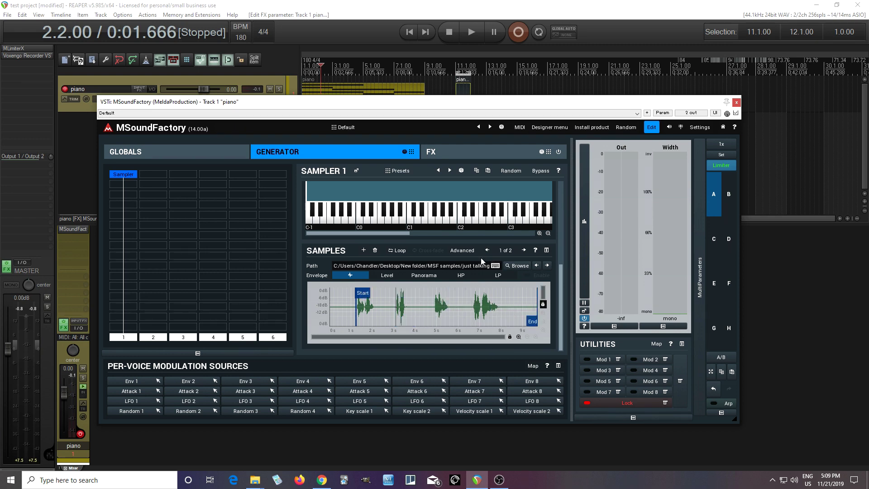
{"action": "left_click_drag", "start_coordinate": [525, 322], "coordinate": [379, 321]}
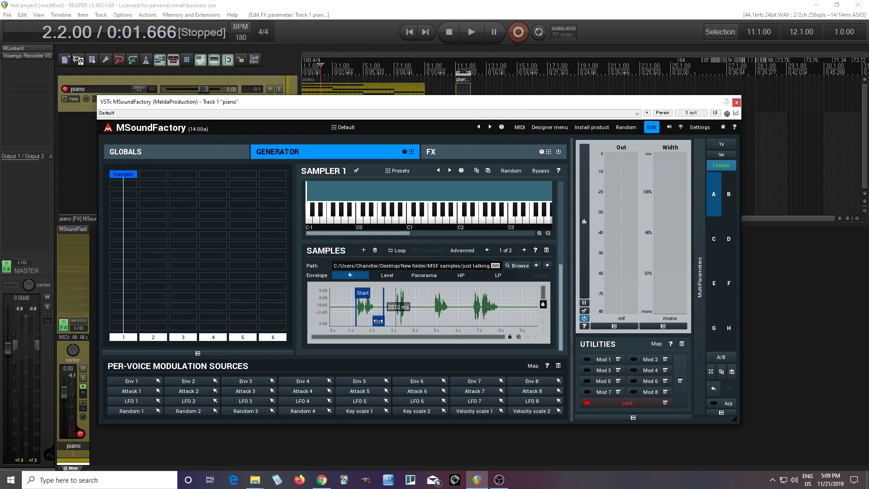
In the advanced sample settings, choose Manual sample selection and try Sample Selection at 2.00 and back at 1.00.
{"action": "left_click", "coordinate": [462, 251]}
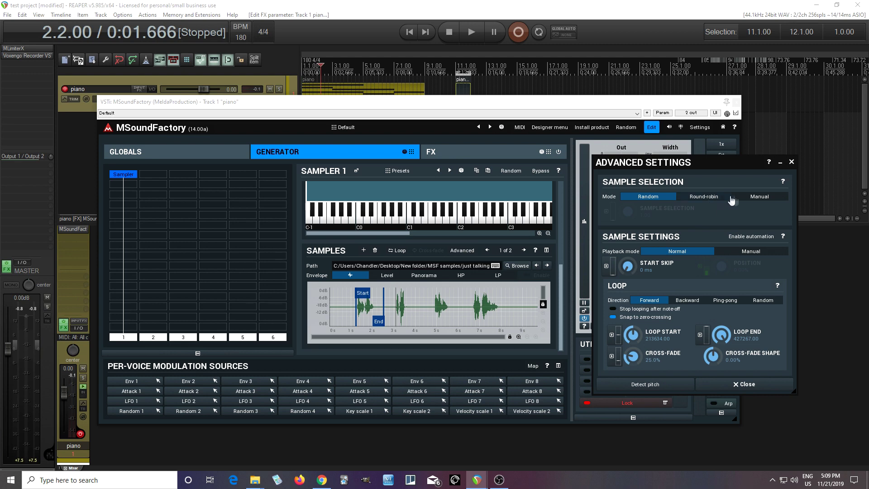
{"action": "left_click", "coordinate": [754, 199]}
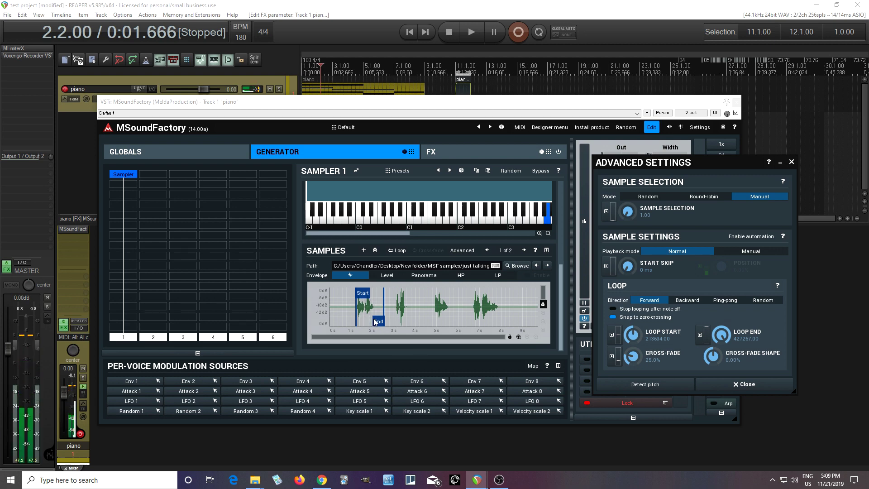
{"action": "scroll", "coordinate": [628, 213], "scroll_direction": "up", "scroll_amount": 1}
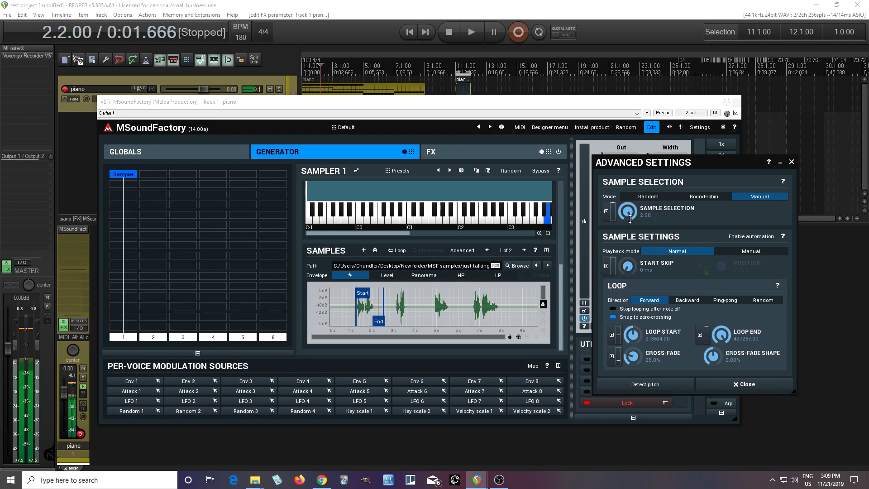
{"action": "left_click_drag", "start_coordinate": [630, 217], "coordinate": [630, 227]}
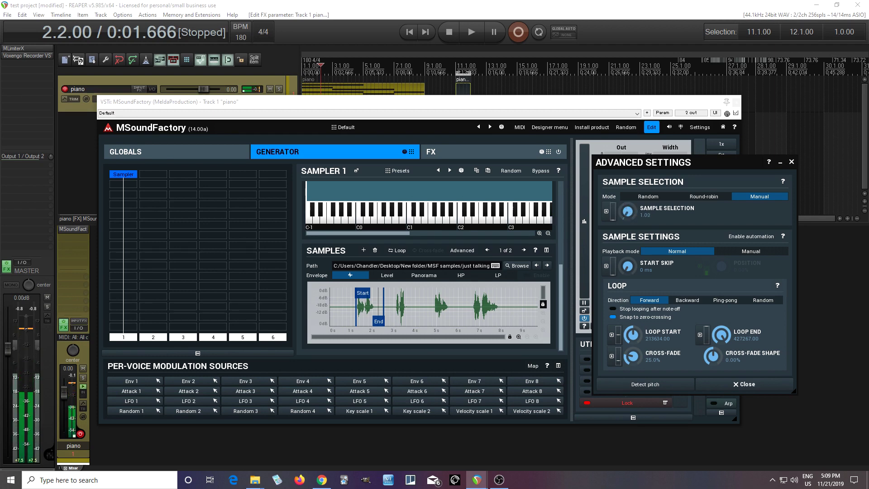
Look through the modulation sources available for the Sample Selection parameter without choosing one.
{"action": "left_click", "coordinate": [608, 218]}
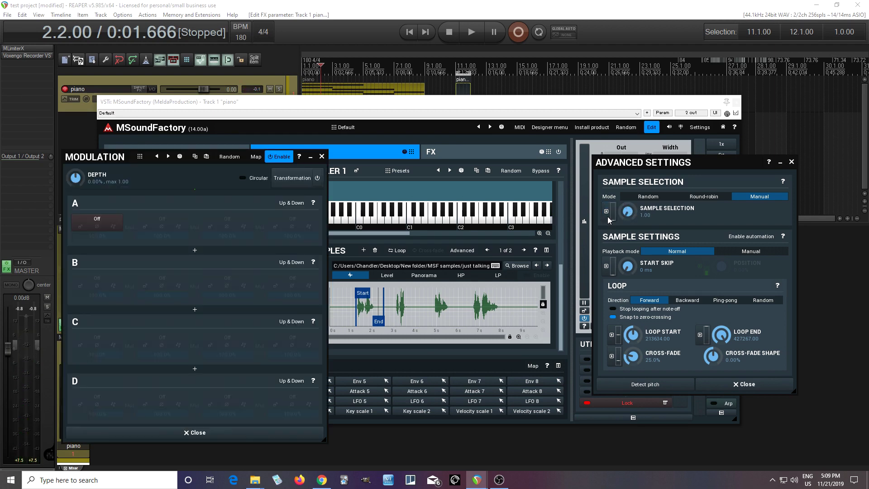
{"action": "left_click", "coordinate": [90, 220]}
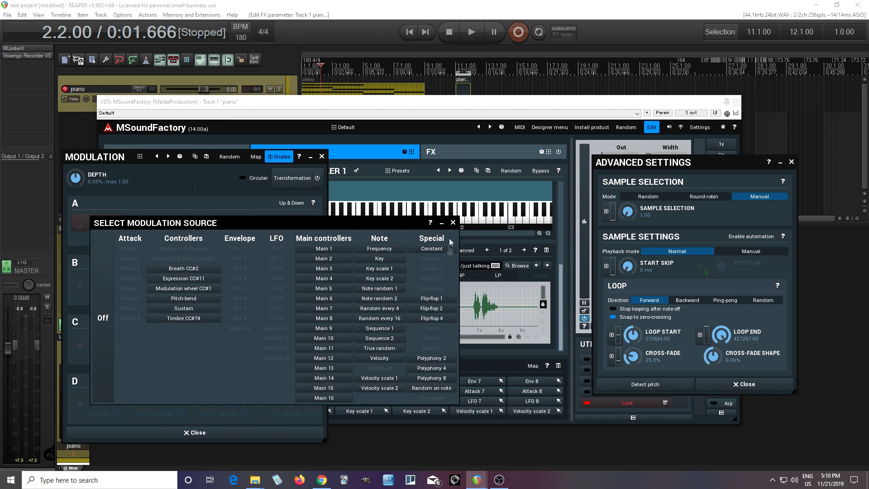
{"action": "left_click", "coordinate": [452, 222]}
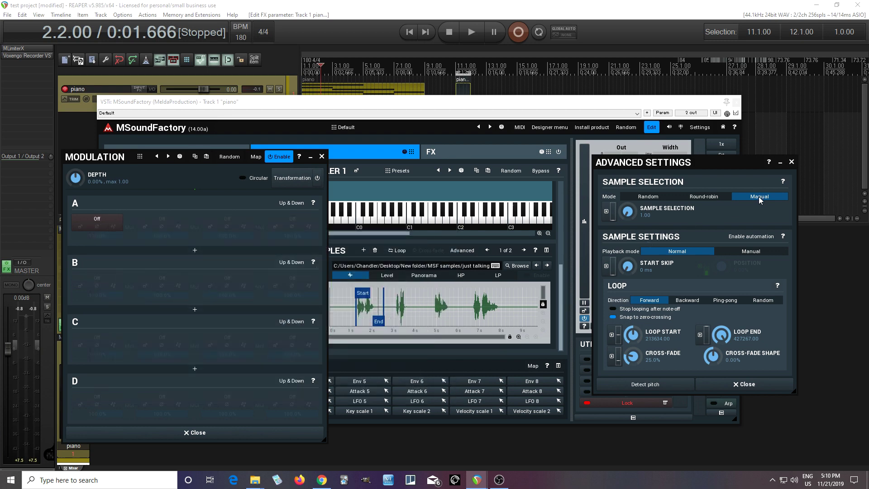
Set the sample selection mode to Round-robin and close the advanced settings.
{"action": "left_click", "coordinate": [696, 204]}
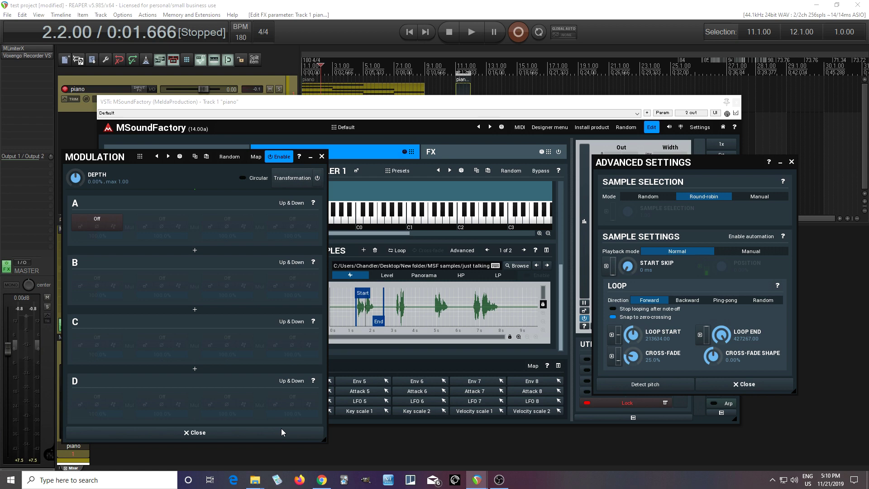
{"action": "left_click", "coordinate": [744, 384]}
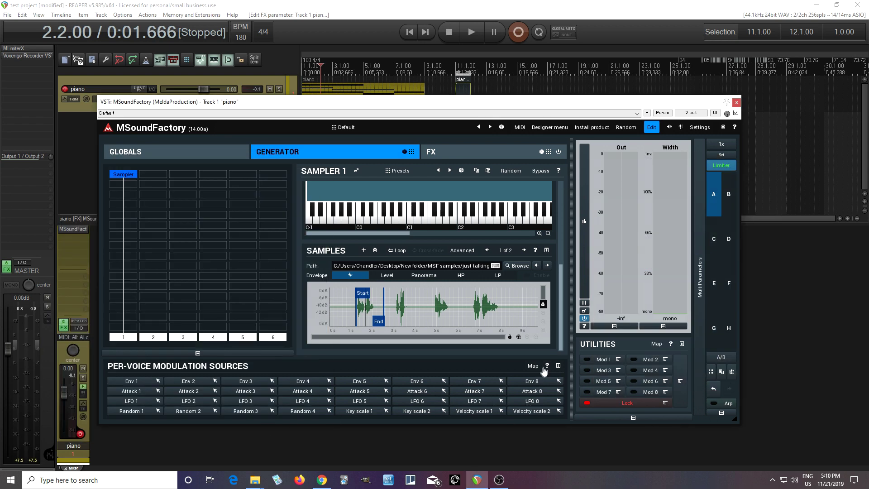
{"action": "mouse_move", "coordinate": [560, 345]}
{"action": "left_mouse_down"}
{"action": "mouse_move", "coordinate": [560, 248]}
{"action": "mouse_move", "coordinate": [566, 340]}
{"action": "left_mouse_up"}
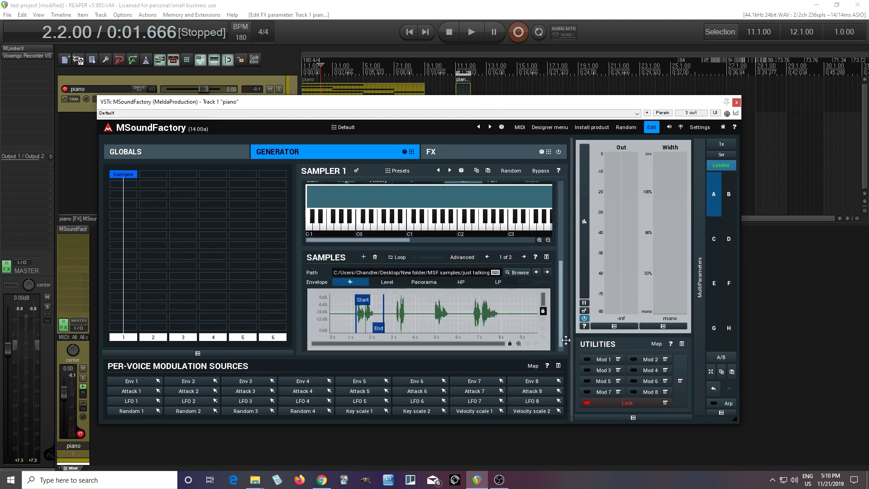
{"action": "left_click", "coordinate": [463, 257]}
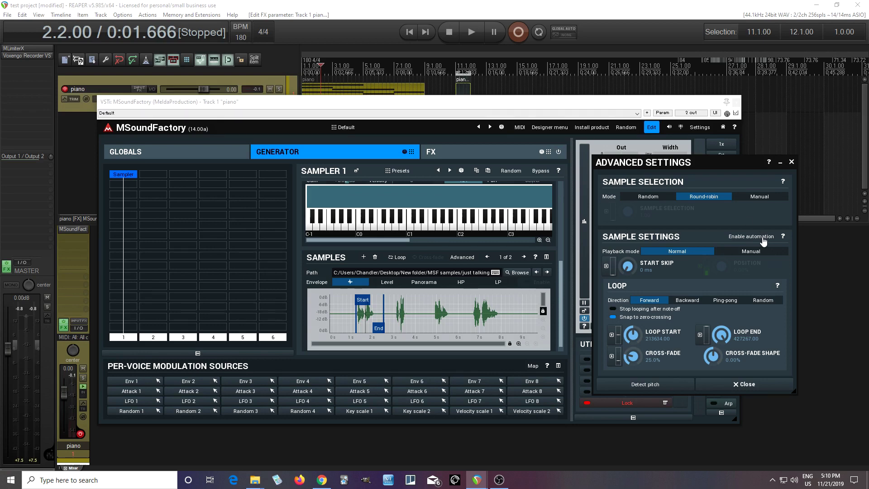
{"action": "left_click", "coordinate": [709, 386]}
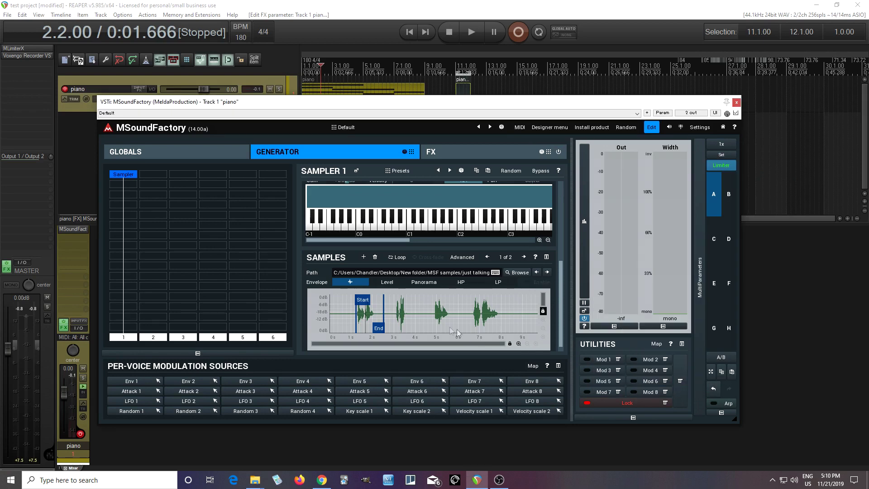
View the first sample's Level, Panorama, HP and LP envelopes one after another.
{"action": "left_click", "coordinate": [384, 283]}
{"action": "left_click", "coordinate": [422, 285]}
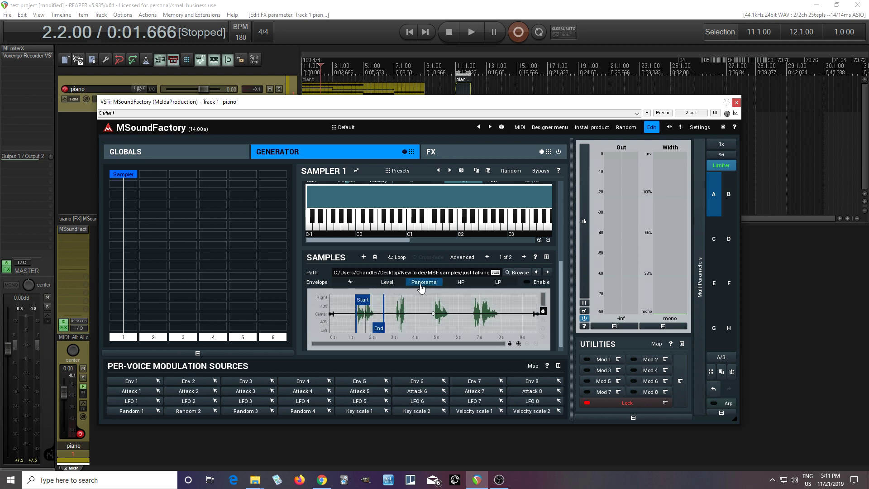
{"action": "left_click", "coordinate": [459, 285]}
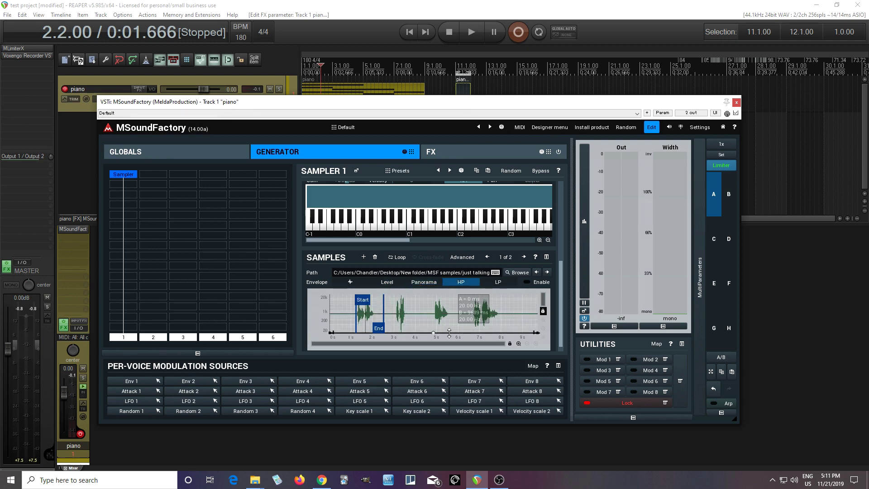
{"action": "left_click", "coordinate": [498, 284]}
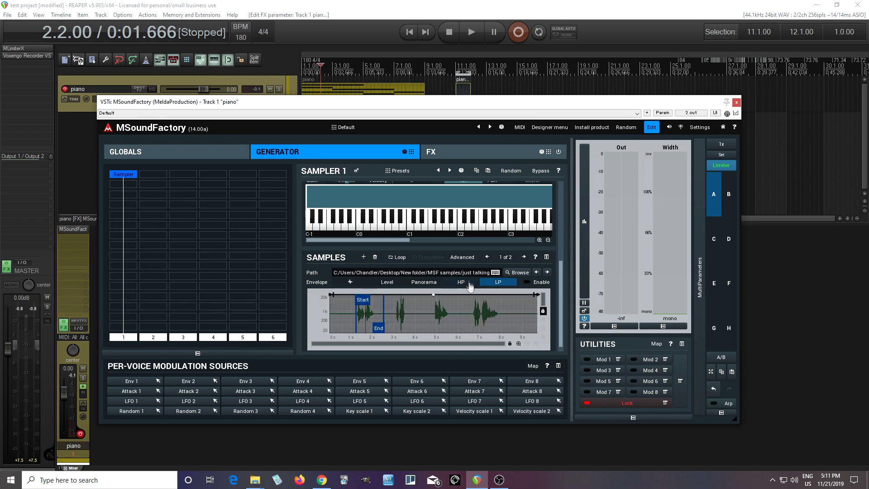
Show the multiparameters and look through the Globals, Region just talking and Region selection parameters of Sampler 1 available to multiparameter 1, without adding any.
{"action": "left_click", "coordinate": [707, 290]}
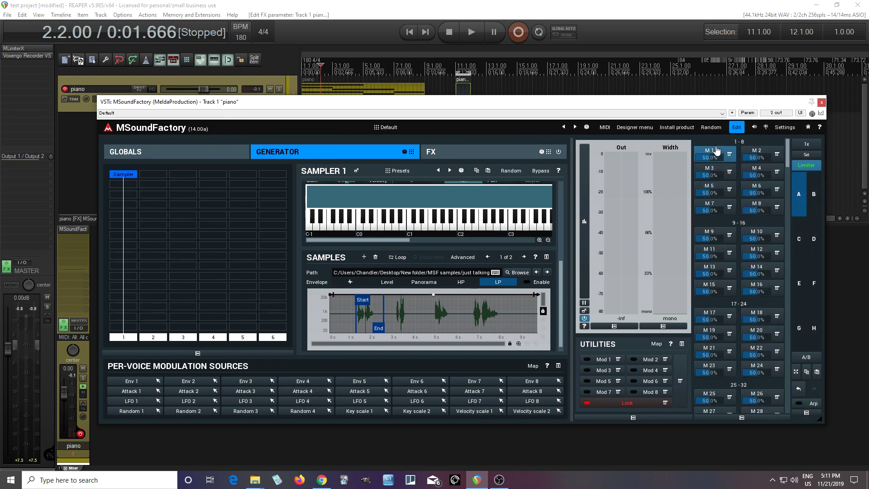
{"action": "left_click", "coordinate": [710, 151]}
{"action": "left_click", "coordinate": [284, 320]}
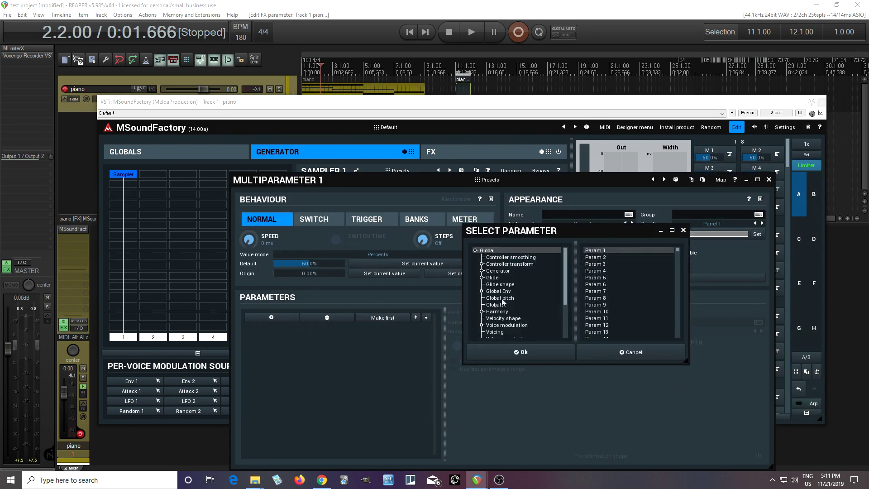
{"action": "left_click", "coordinate": [482, 270]}
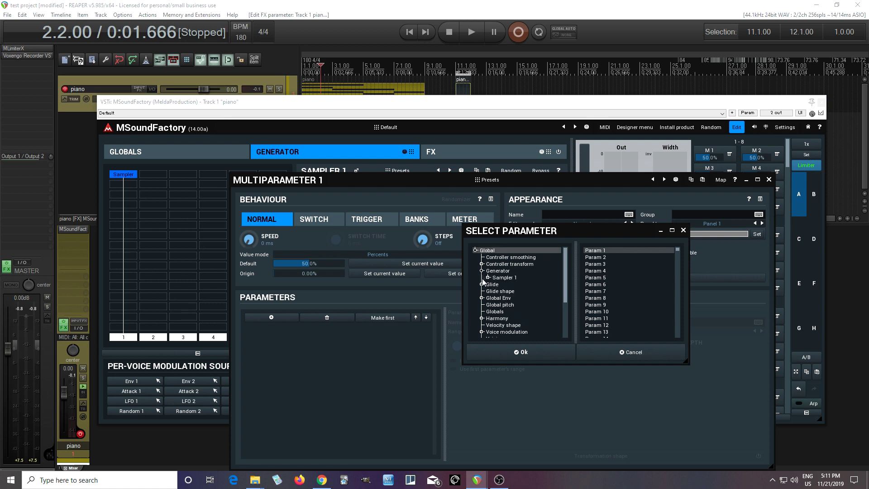
{"action": "left_click", "coordinate": [488, 277]}
{"action": "left_click", "coordinate": [494, 291]}
{"action": "left_click", "coordinate": [495, 304]}
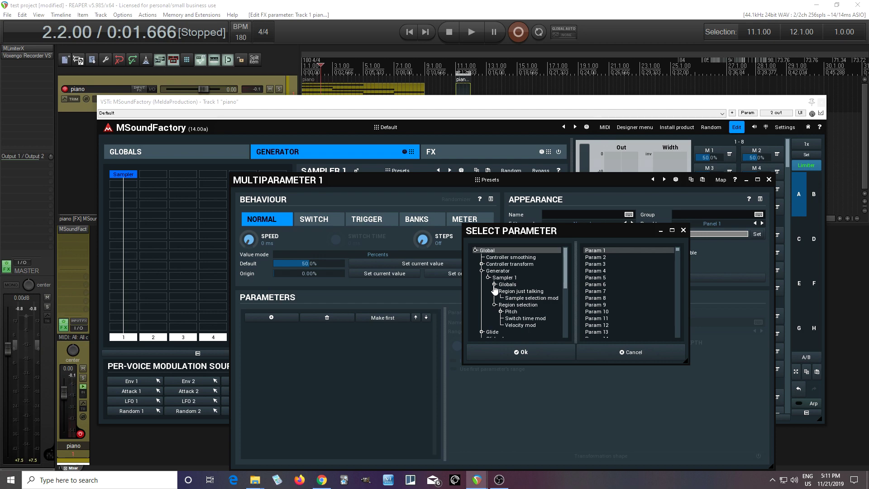
{"action": "left_click", "coordinate": [494, 284]}
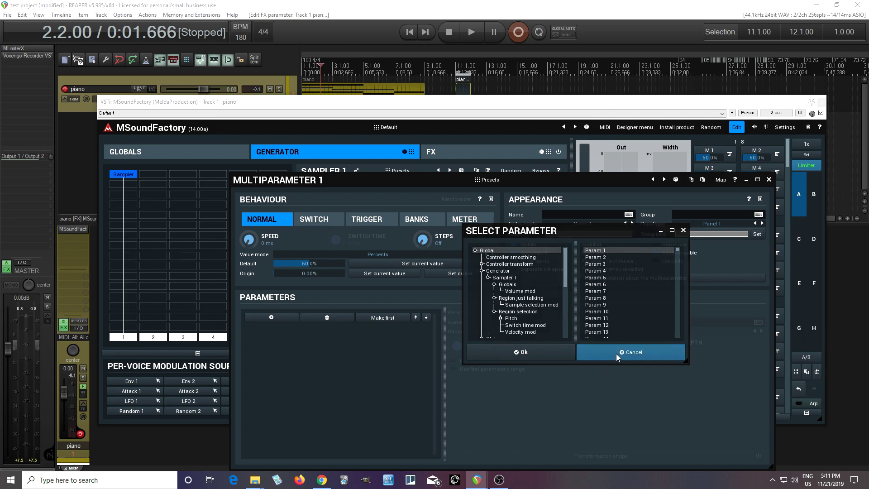
{"action": "left_click", "coordinate": [631, 353]}
{"action": "left_click", "coordinate": [769, 180]}
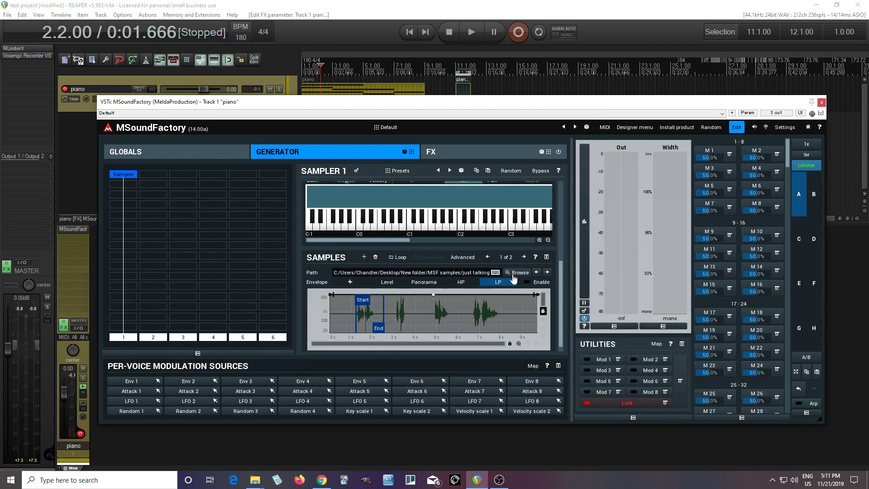
Enable automation for the sample settings in the advanced settings and close them.
{"action": "left_click", "coordinate": [467, 258]}
{"action": "left_click", "coordinate": [740, 237]}
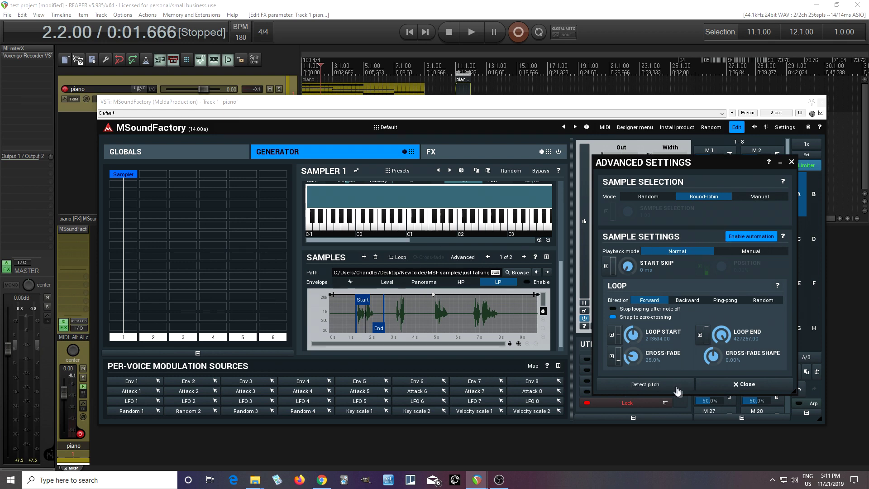
{"action": "left_click", "coordinate": [743, 384]}
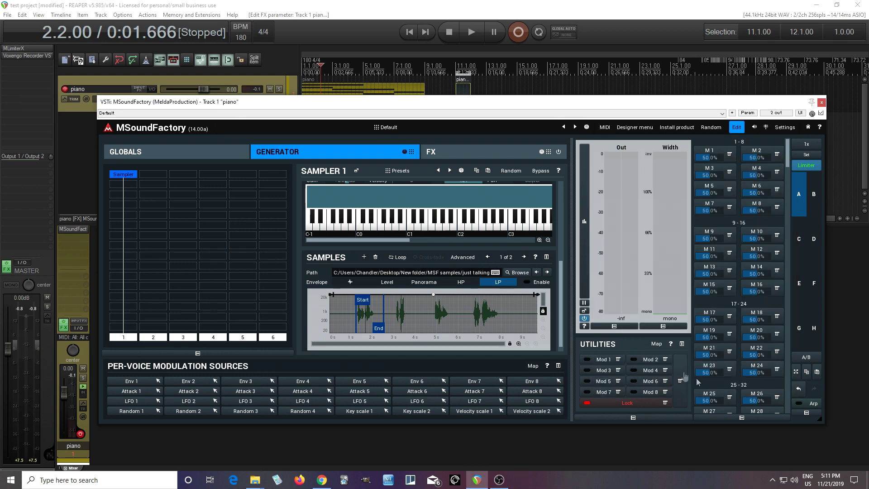
Examine the Sample 1 HP envelope parameters assignable to multiparameter 1 from Region just talking, without adding any, and try moving the M 1 value.
{"action": "left_click", "coordinate": [713, 151]}
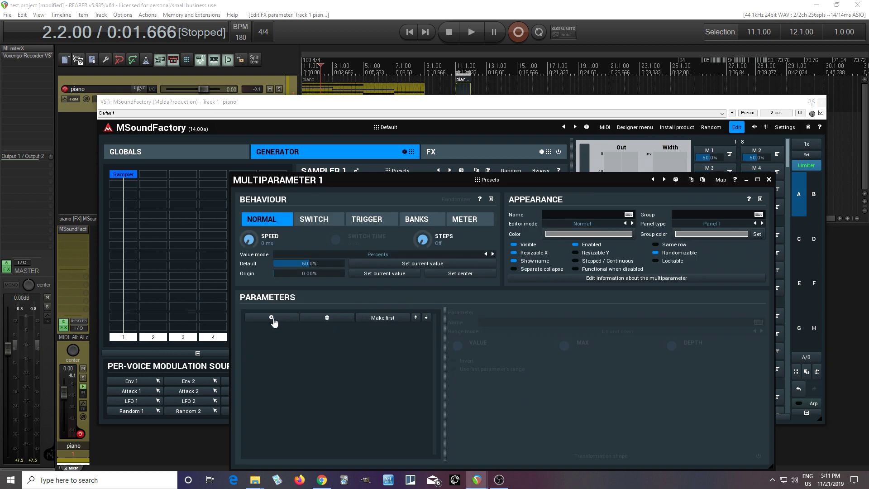
{"action": "left_click", "coordinate": [273, 319]}
{"action": "left_click", "coordinate": [481, 270]}
{"action": "left_click", "coordinate": [488, 278]}
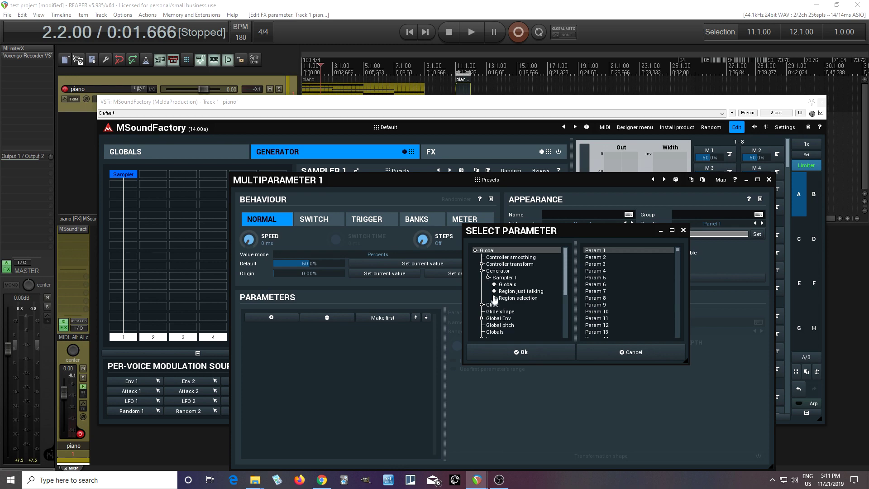
{"action": "left_click", "coordinate": [495, 292]}
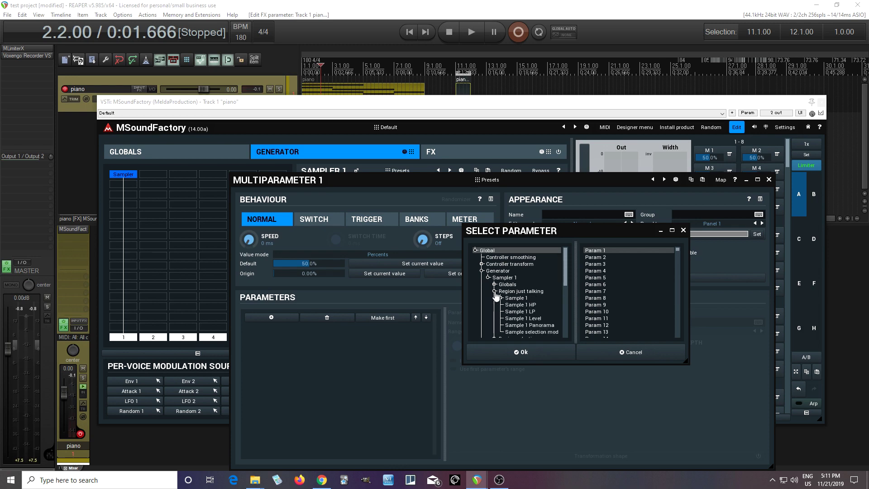
{"action": "scroll", "coordinate": [521, 301], "scroll_direction": "down", "scroll_amount": 1}
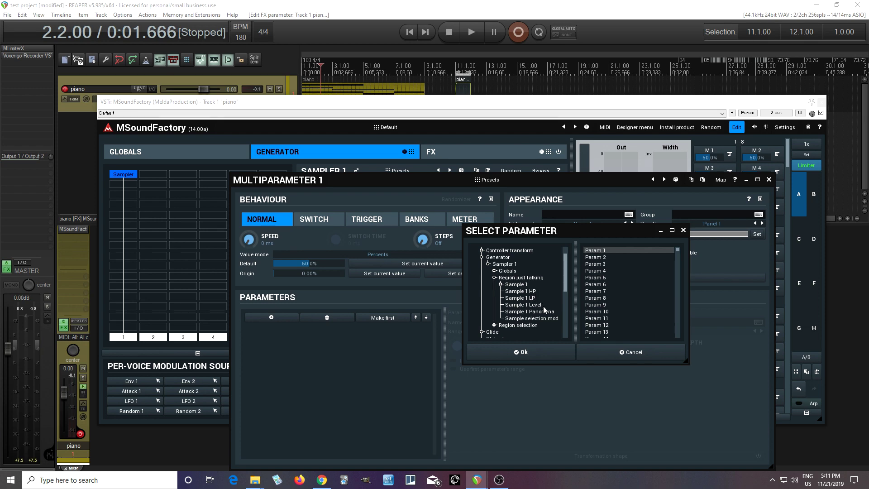
{"action": "left_click", "coordinate": [537, 292]}
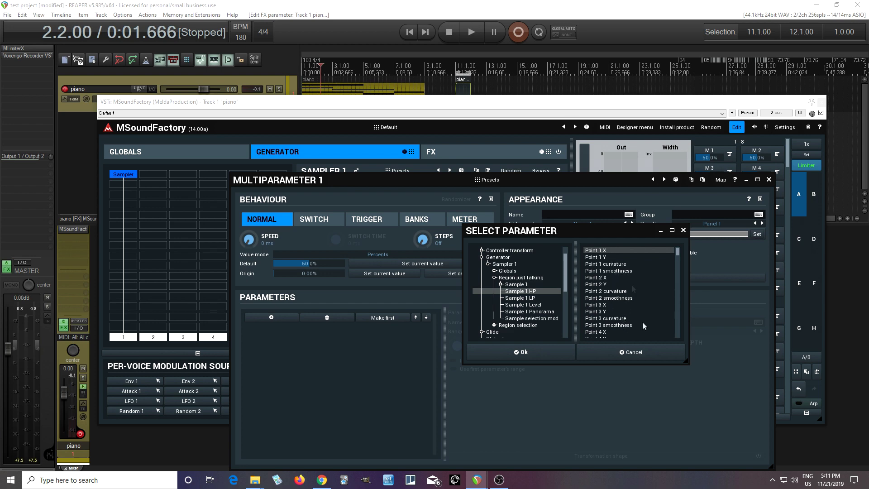
{"action": "left_click", "coordinate": [643, 355]}
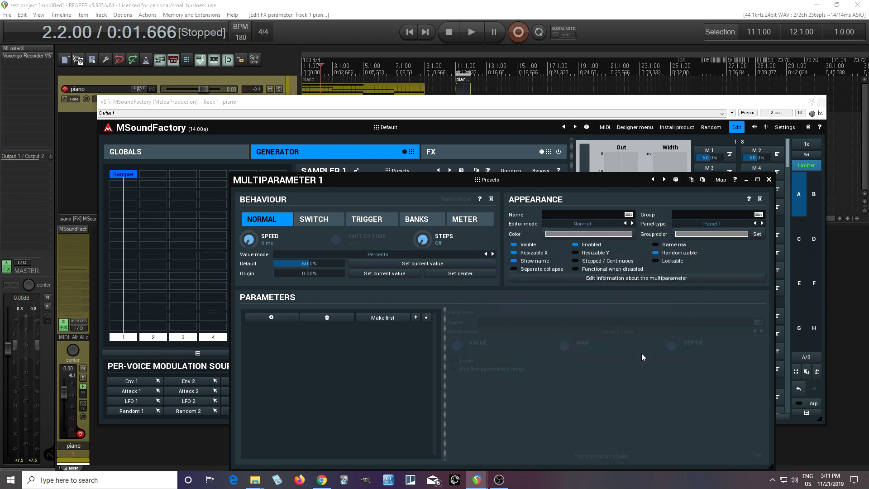
{"action": "left_click", "coordinate": [769, 179]}
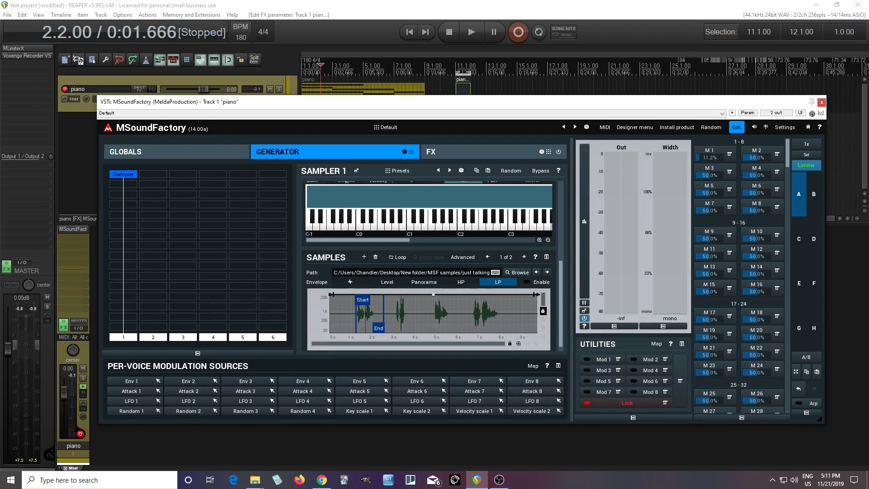
{"action": "left_click_drag", "start_coordinate": [706, 158], "coordinate": [706, 168]}
Turn off automation for the sample settings in the advanced settings and show the first sample's Panorama envelope.
{"action": "left_click", "coordinate": [463, 259]}
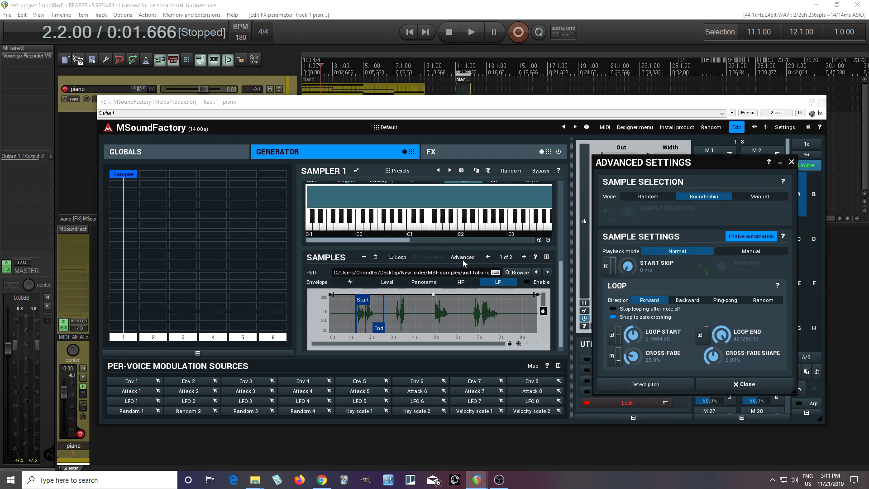
{"action": "left_click", "coordinate": [751, 238]}
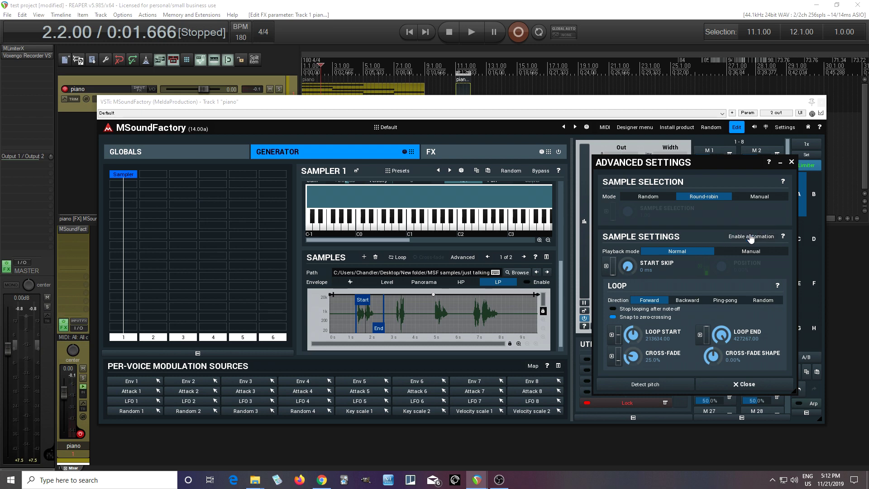
{"action": "left_click", "coordinate": [745, 384]}
{"action": "left_click", "coordinate": [417, 284]}
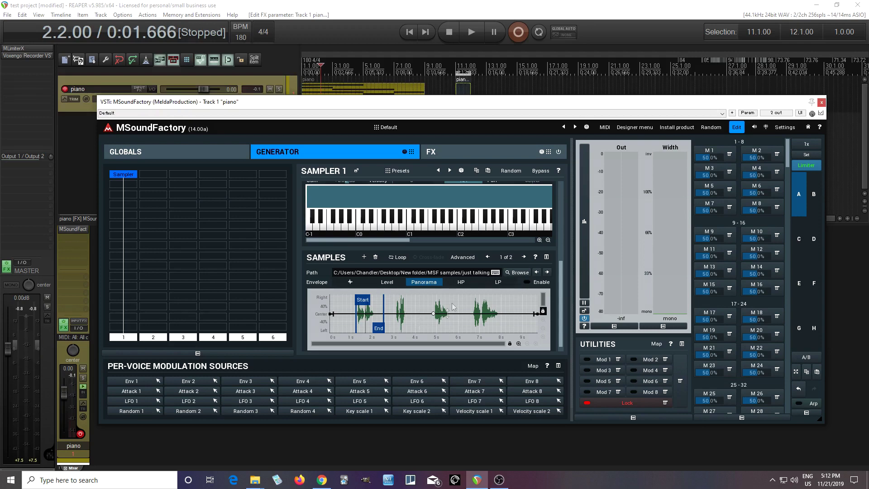